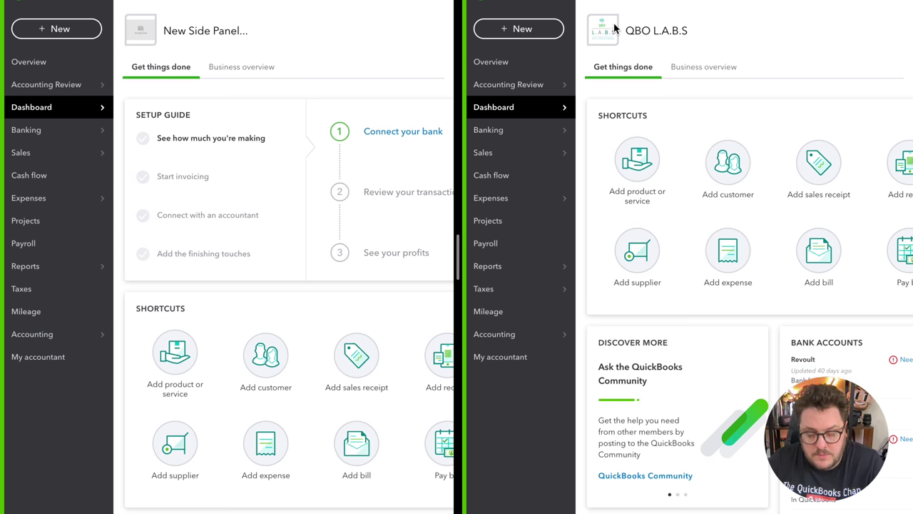
Switch the left company to Business view from its settings panel
left_click(408, 1)
left_click(868, 2)
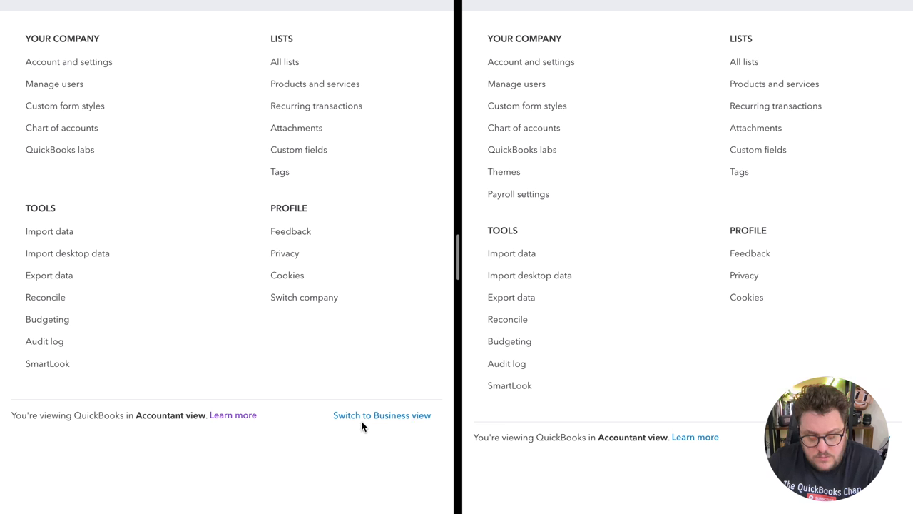
key("Escape")
left_click(410, 7)
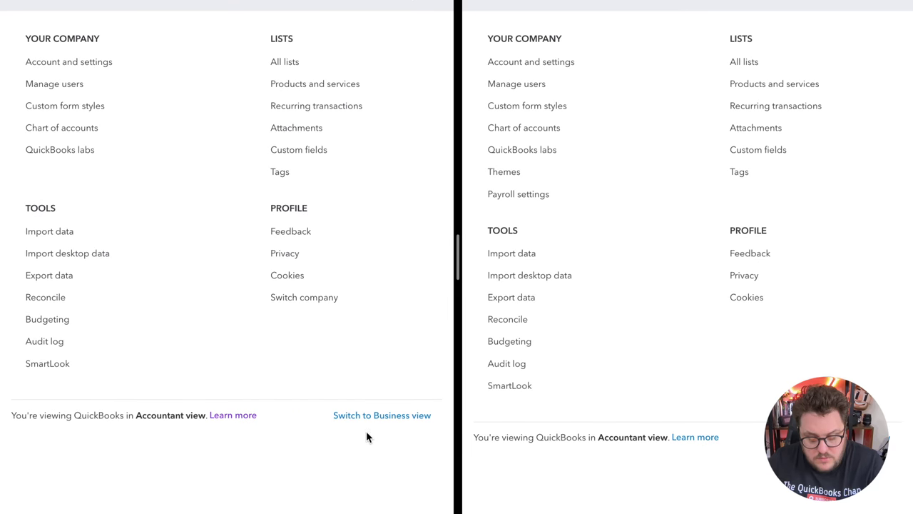
left_click(379, 416)
Switch the right company to Business view as well from its settings panel
key("Escape")
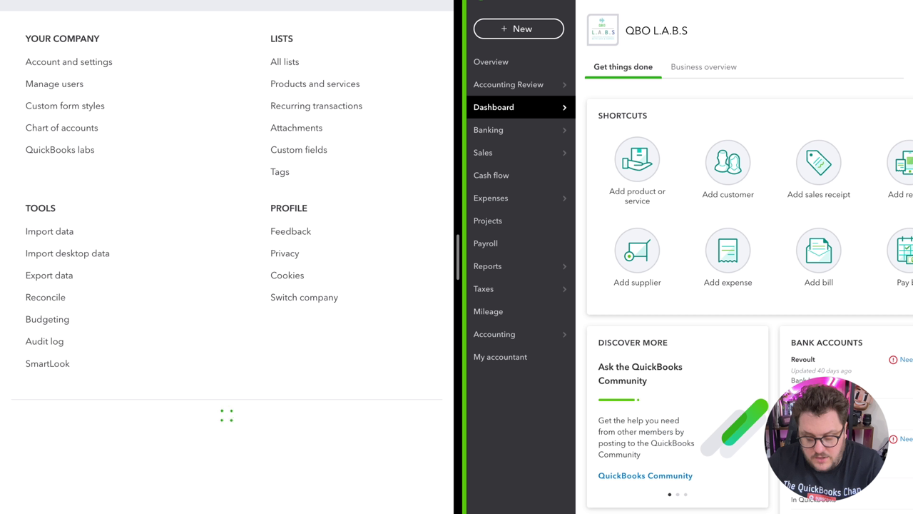
left_click(864, 11)
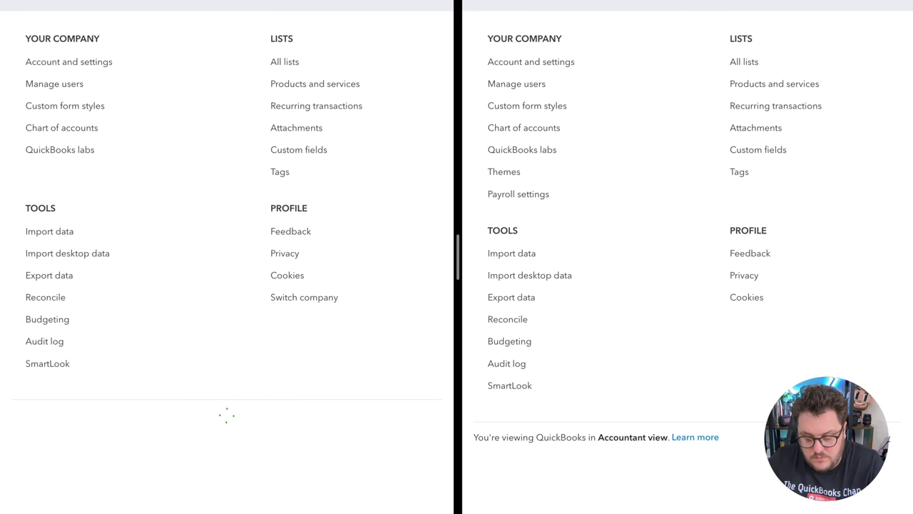
left_click(842, 436)
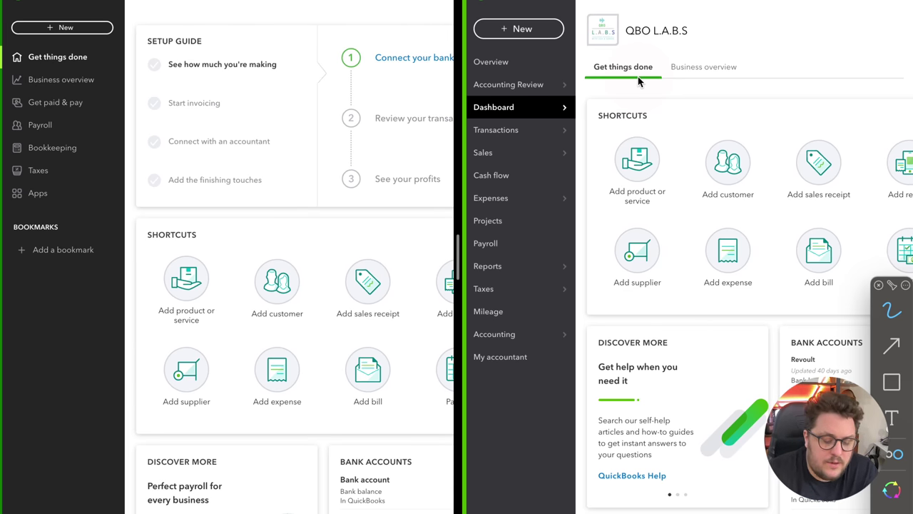
mouse_move(59, 6)
left_mouse_down()
mouse_move(24, 310)
mouse_move(164, 147)
mouse_move(120, 2)
left_mouse_up()
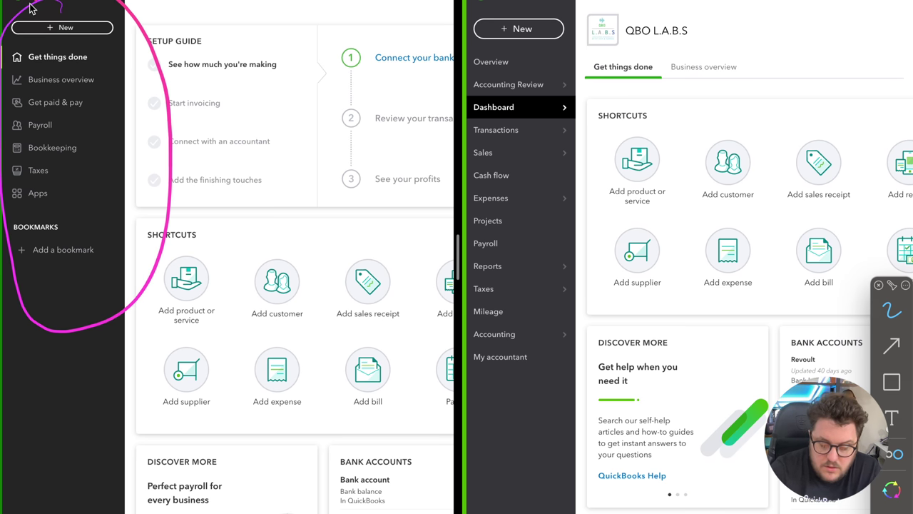
mouse_move(471, 25)
left_mouse_down()
mouse_move(555, 434)
mouse_move(589, 54)
mouse_move(536, 2)
left_mouse_up()
key("ctrl+z")
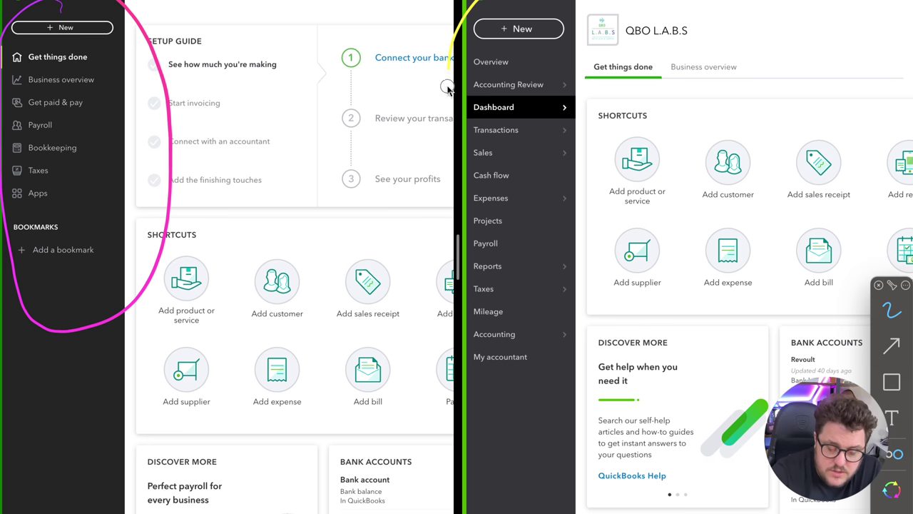
mouse_move(448, 86)
left_mouse_down()
mouse_move(638, 363)
mouse_move(572, 2)
left_mouse_up()
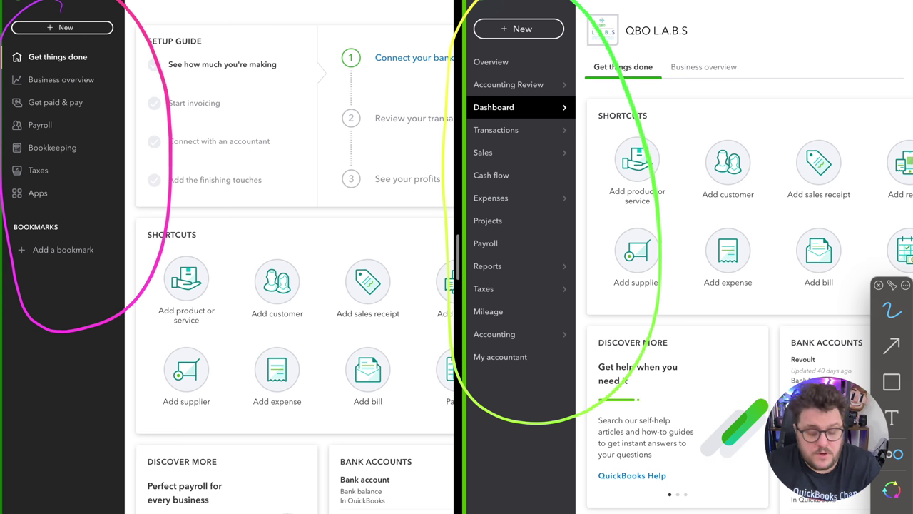
mouse_move(3, 241)
left_mouse_down()
mouse_move(139, 264)
mouse_move(20, 226)
left_mouse_up()
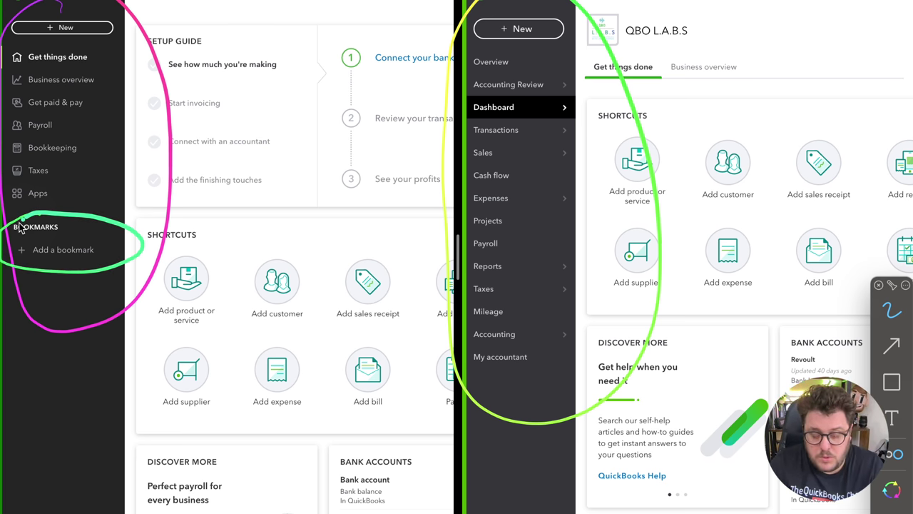
left_click_drag(511, 393, 512, 425)
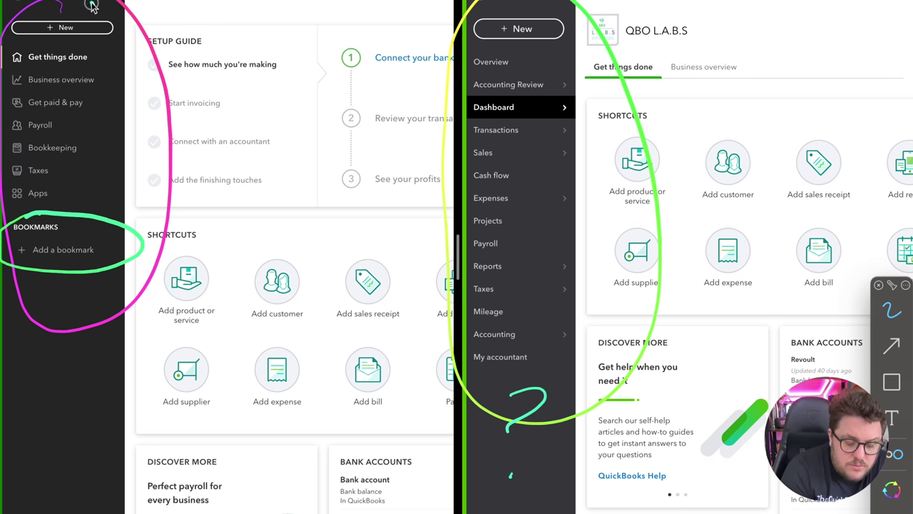
mouse_move(91, 5)
left_mouse_down()
mouse_move(9, 31)
mouse_move(104, 51)
mouse_move(84, 10)
left_mouse_up()
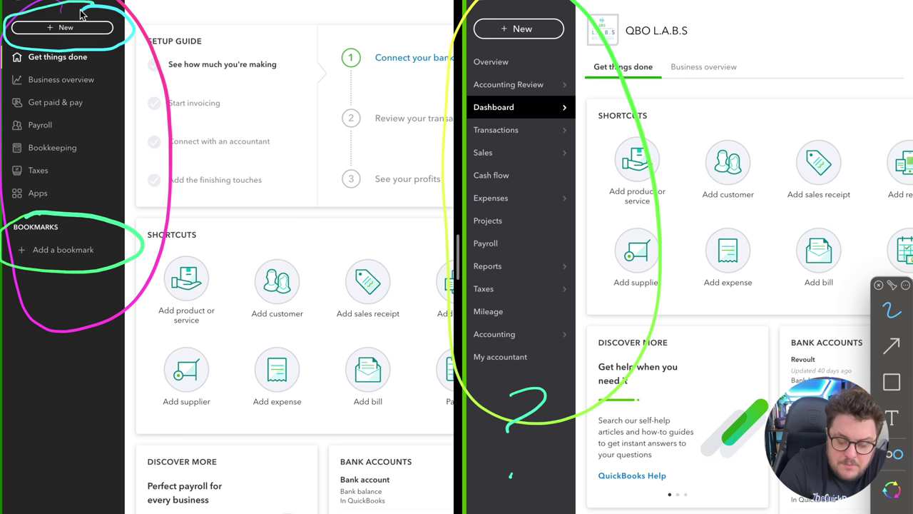
mouse_move(516, 9)
left_mouse_down()
mouse_move(499, 63)
mouse_move(578, 21)
mouse_move(510, 13)
left_mouse_up()
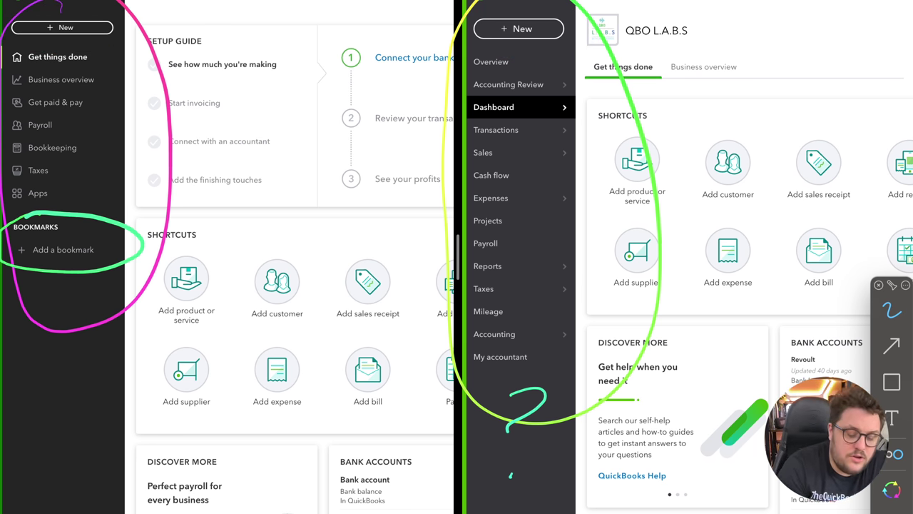
left_click_drag(6, 44, 107, 3)
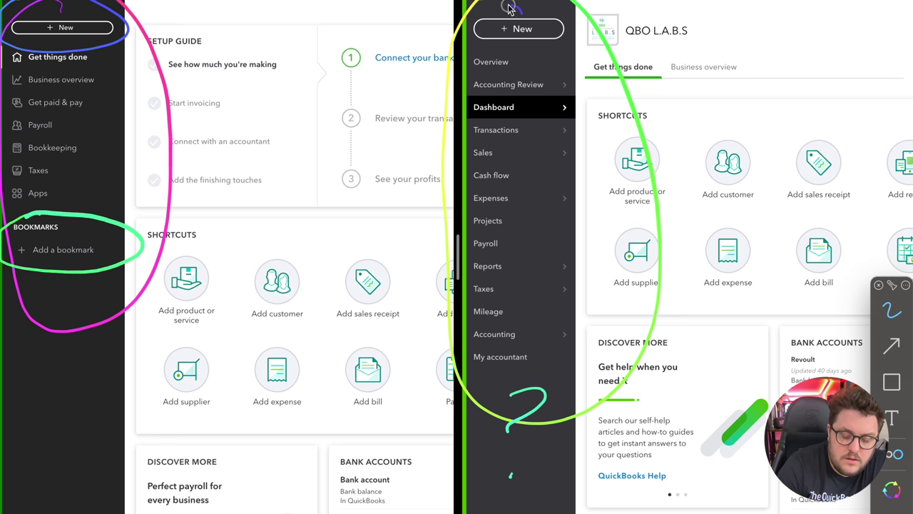
mouse_move(509, 7)
left_mouse_down()
mouse_move(585, 50)
mouse_move(476, 14)
left_mouse_up()
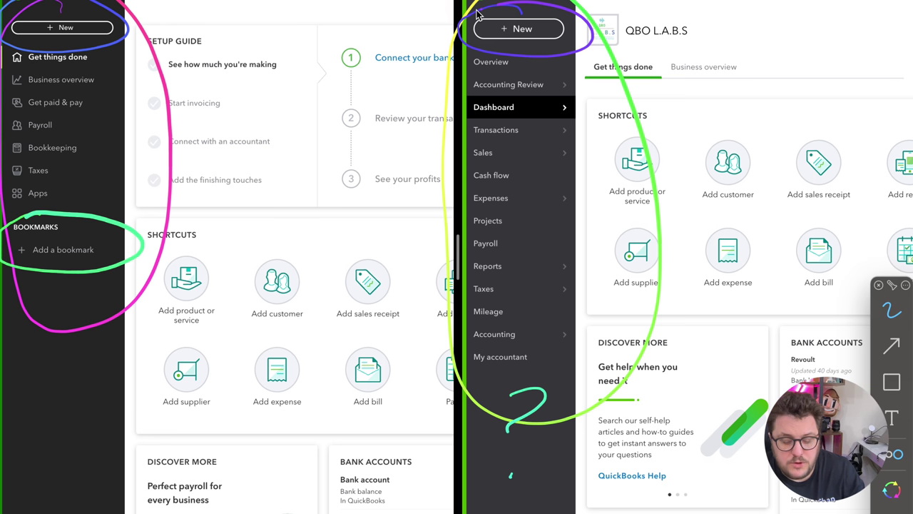
Clear old drawings, then circle Taxes, Payroll and Transactions/Bookkeeping in both menus
key("Escape")
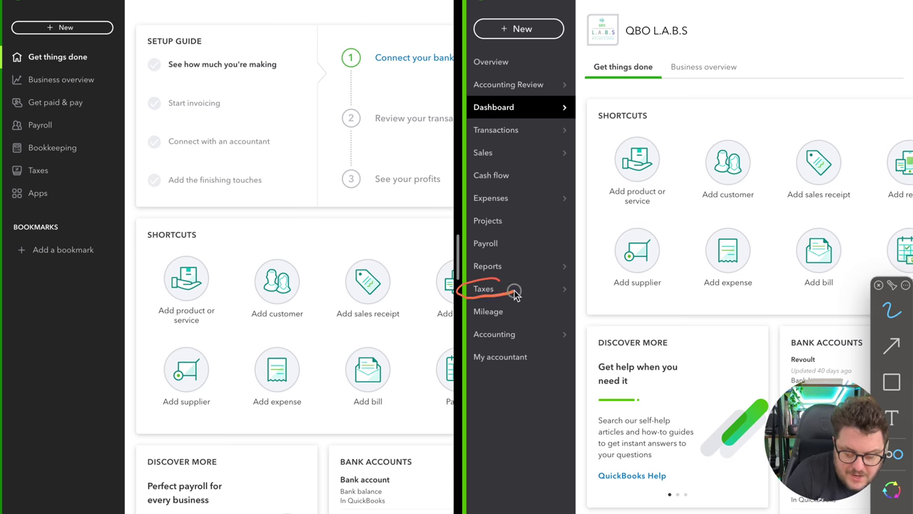
mouse_move(51, 168)
left_mouse_down()
mouse_move(10, 182)
mouse_move(49, 165)
left_mouse_up()
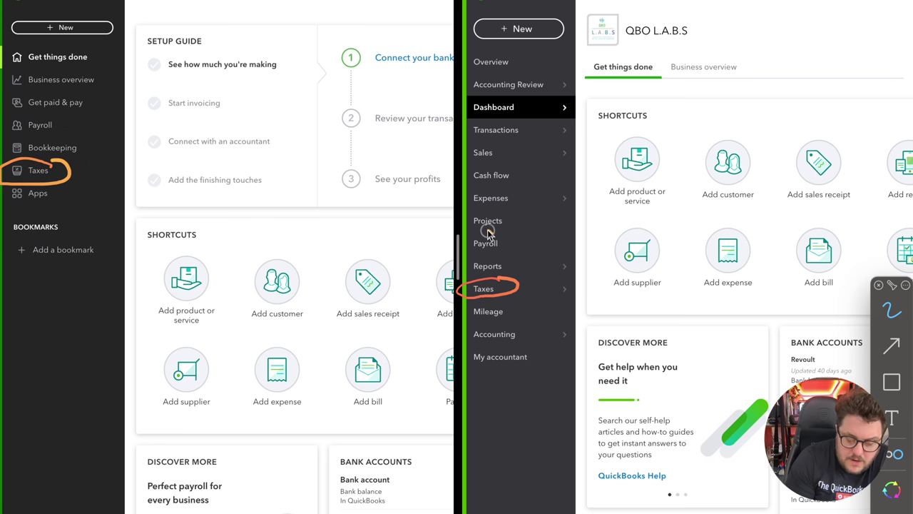
mouse_move(488, 231)
left_mouse_down()
mouse_move(516, 256)
mouse_move(477, 236)
left_mouse_up()
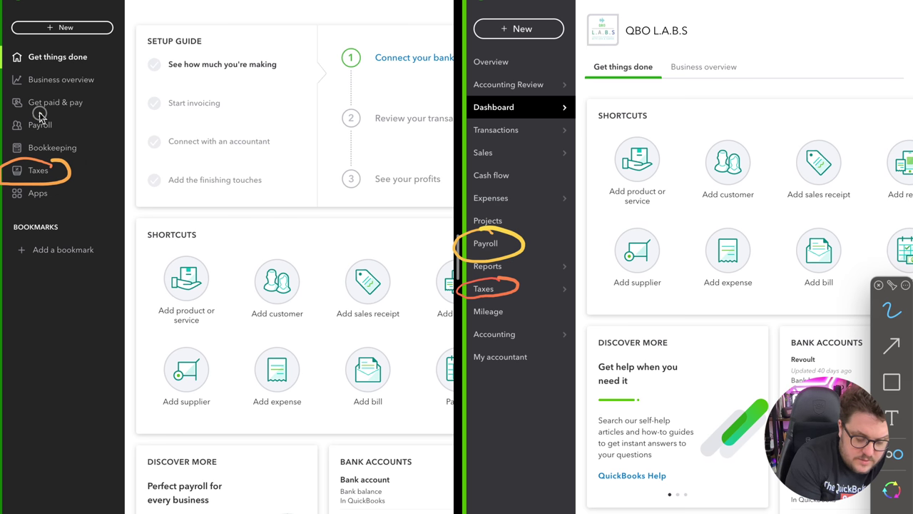
mouse_move(39, 116)
left_mouse_down()
mouse_move(57, 142)
mouse_move(25, 119)
left_mouse_up()
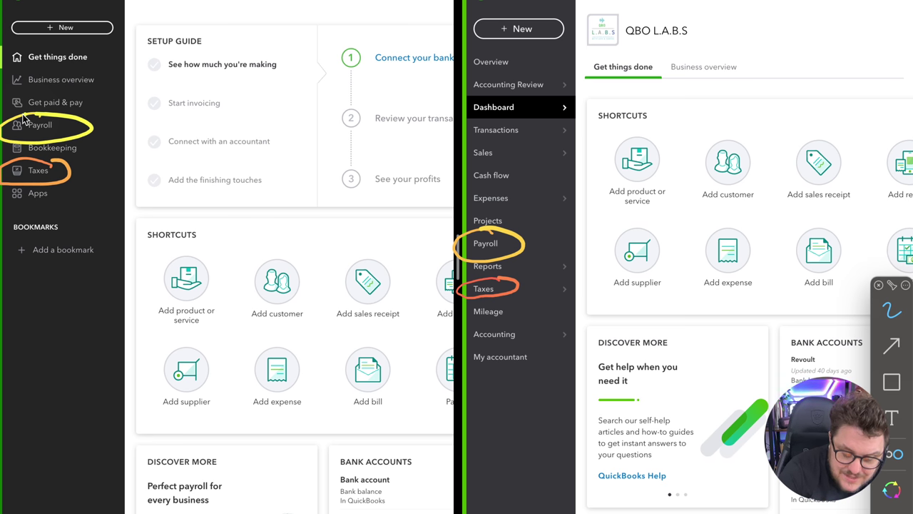
mouse_move(499, 119)
left_mouse_down()
mouse_move(461, 136)
mouse_move(571, 152)
mouse_move(478, 124)
left_mouse_up()
mouse_move(21, 129)
left_mouse_down()
mouse_move(8, 163)
mouse_move(107, 157)
mouse_move(17, 140)
left_mouse_up()
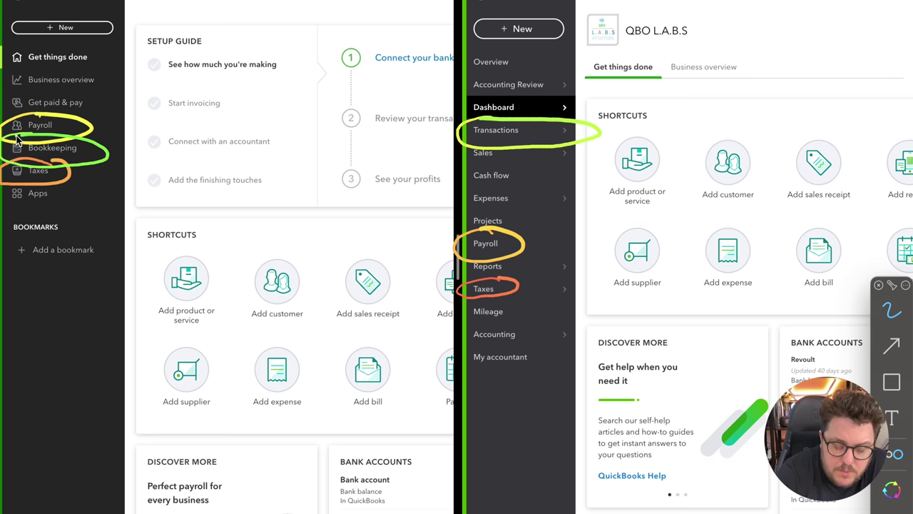
Tick Create new and Business overview, circle Dashboard and Get things done, question-mark Accounting review
left_click_drag(519, 60, 560, 41)
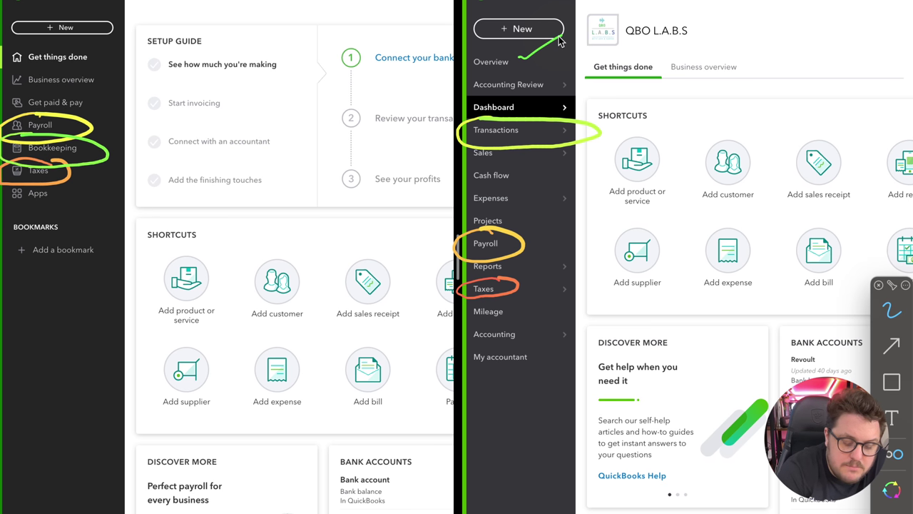
left_click_drag(107, 75, 132, 62)
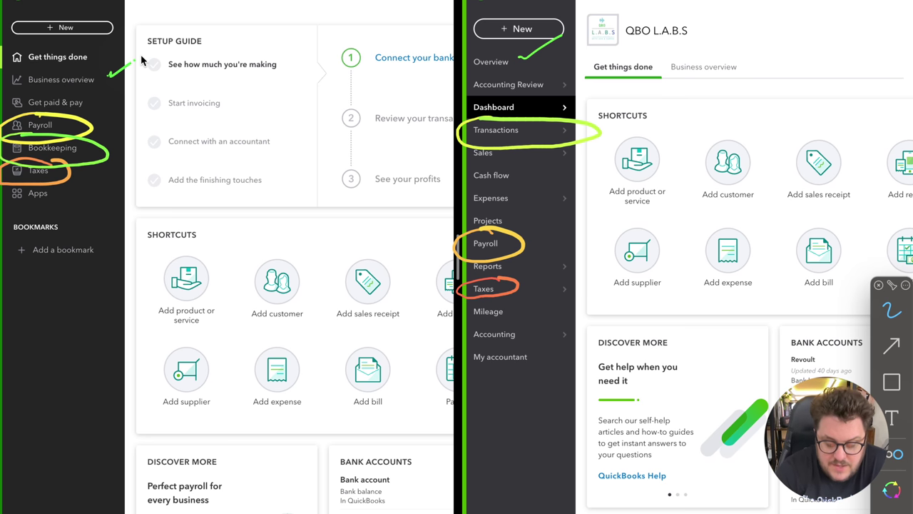
mouse_move(511, 96)
left_mouse_down()
mouse_move(456, 117)
mouse_move(528, 124)
mouse_move(499, 101)
left_mouse_up()
mouse_move(87, 42)
left_mouse_down()
mouse_move(7, 66)
mouse_move(110, 68)
mouse_move(93, 52)
left_mouse_up()
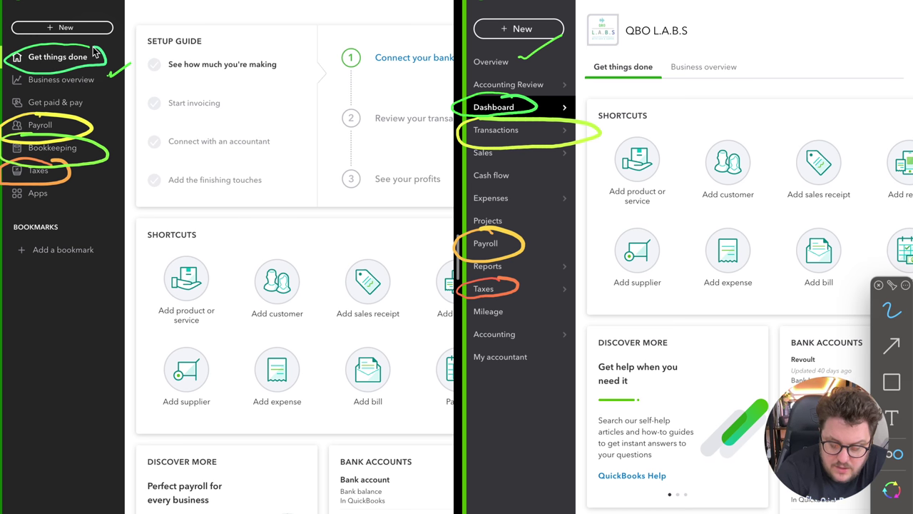
mouse_move(557, 74)
left_mouse_down()
mouse_move(570, 76)
mouse_move(565, 84)
left_mouse_up()
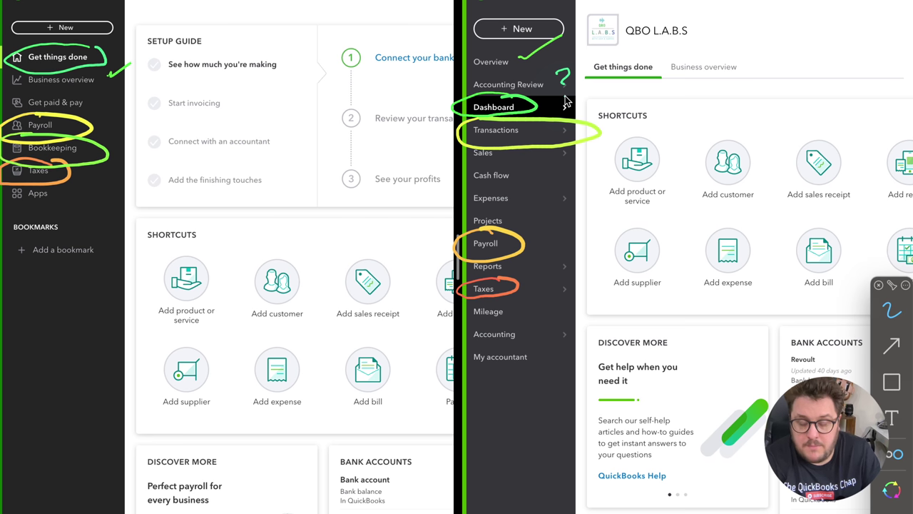
Circle Sales, Expenses and Get paid & pay; question-mark classic Cash flow and Mileage
mouse_move(497, 139)
left_mouse_down()
mouse_move(468, 154)
mouse_move(491, 143)
left_mouse_up()
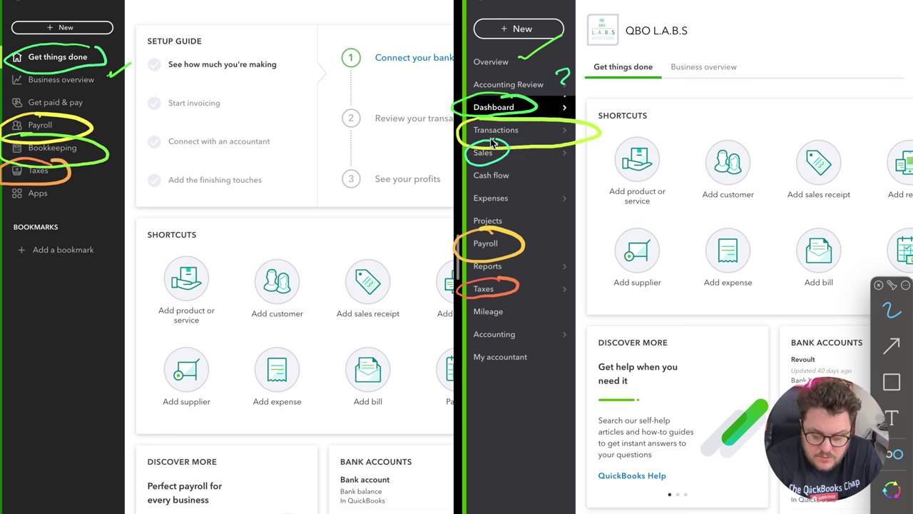
mouse_move(503, 187)
left_mouse_down()
mouse_move(476, 209)
mouse_move(503, 193)
left_mouse_up()
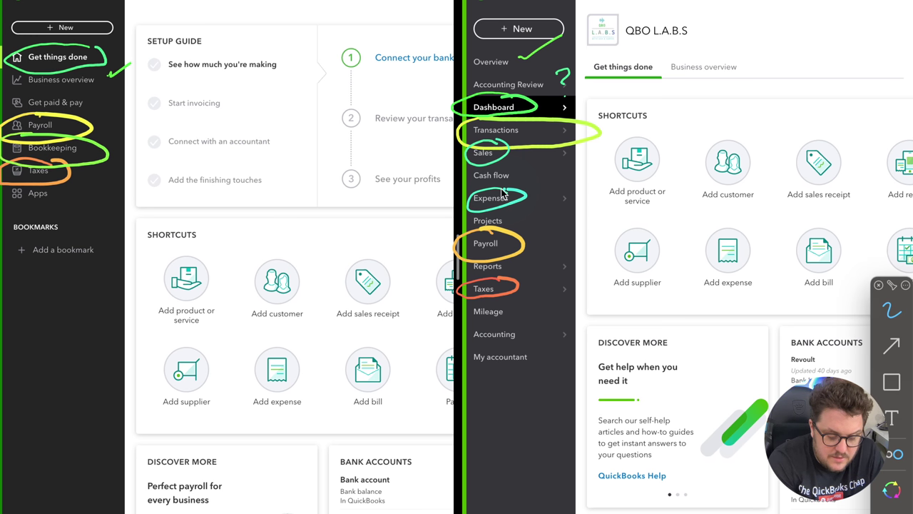
mouse_move(72, 94)
left_mouse_down()
mouse_move(10, 112)
mouse_move(74, 100)
left_mouse_up()
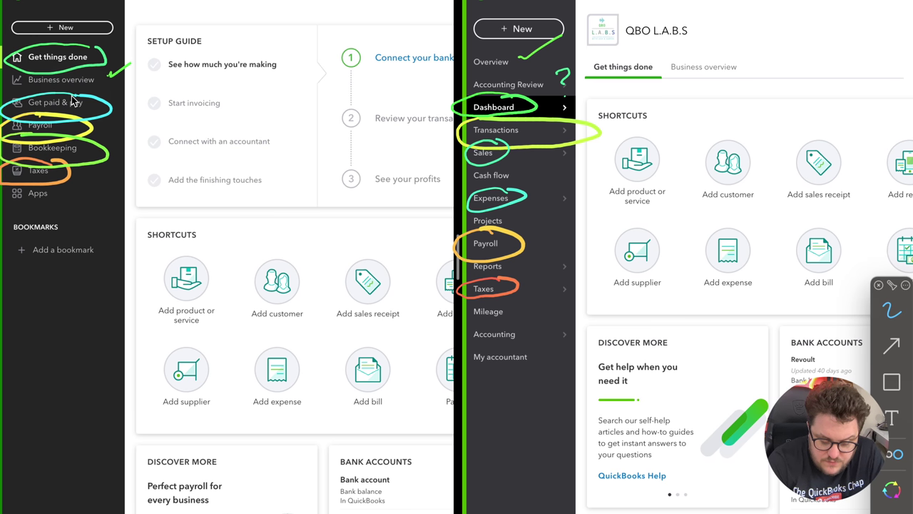
left_click_drag(528, 167, 536, 176)
left_click(538, 182)
left_click_drag(551, 307, 537, 346)
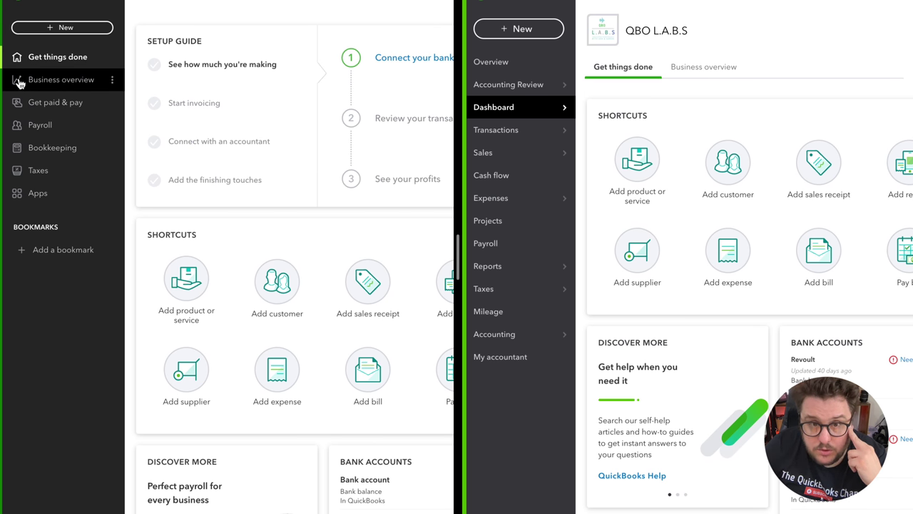
Open the left company's Business overview, switch it to Accountant view, then back to Business view
left_click(20, 83)
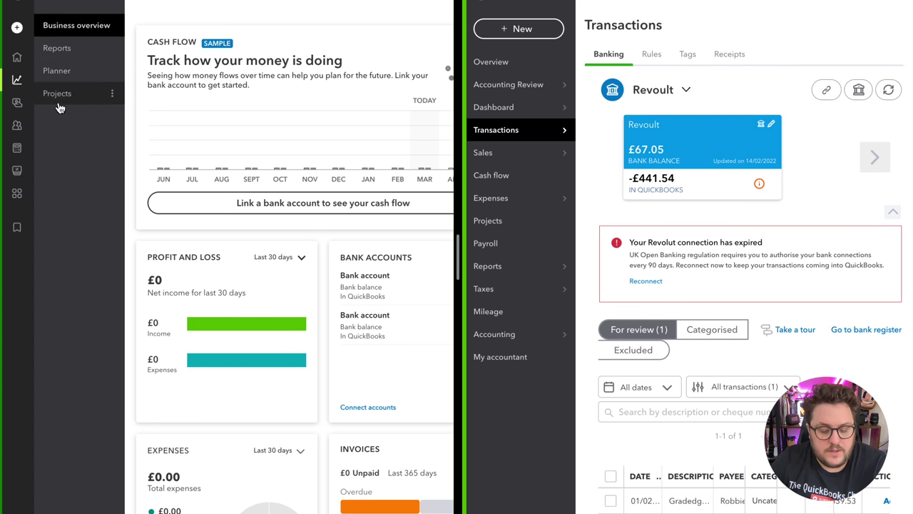
mouse_move(556, 130)
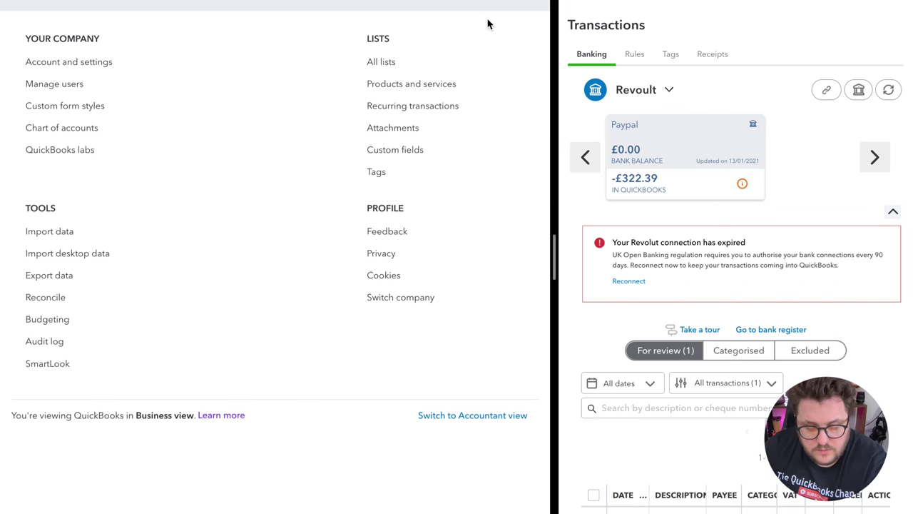
left_click(485, 419)
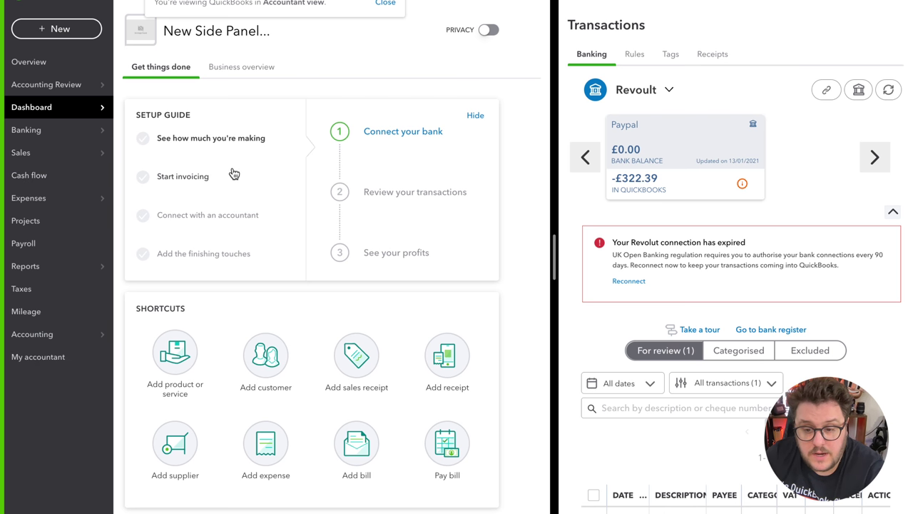
left_click(503, 4)
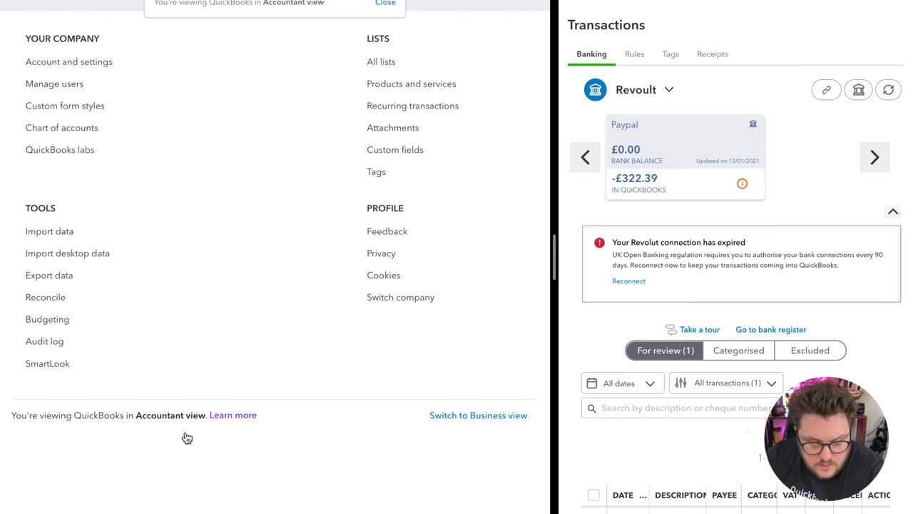
left_click(467, 415)
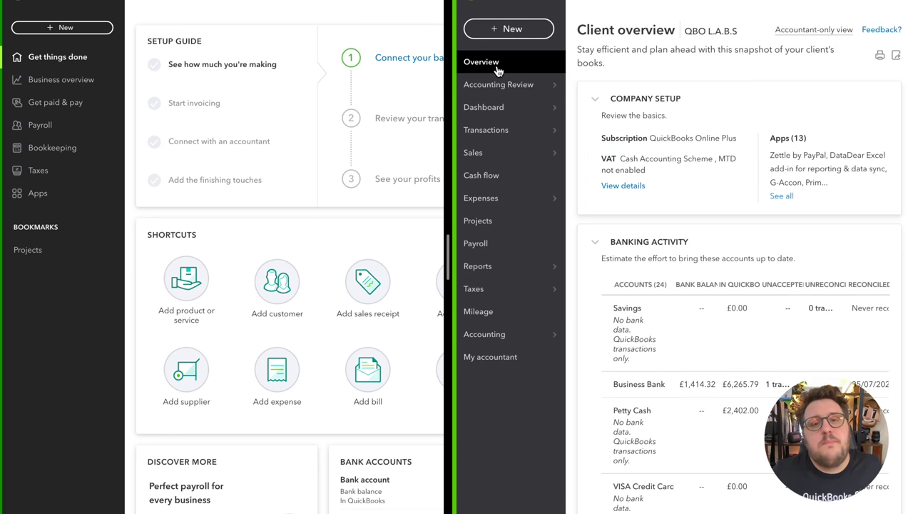
Open the Taxes and Payroll pages in both companies
left_click(477, 265)
left_click(473, 288)
left_click(30, 170)
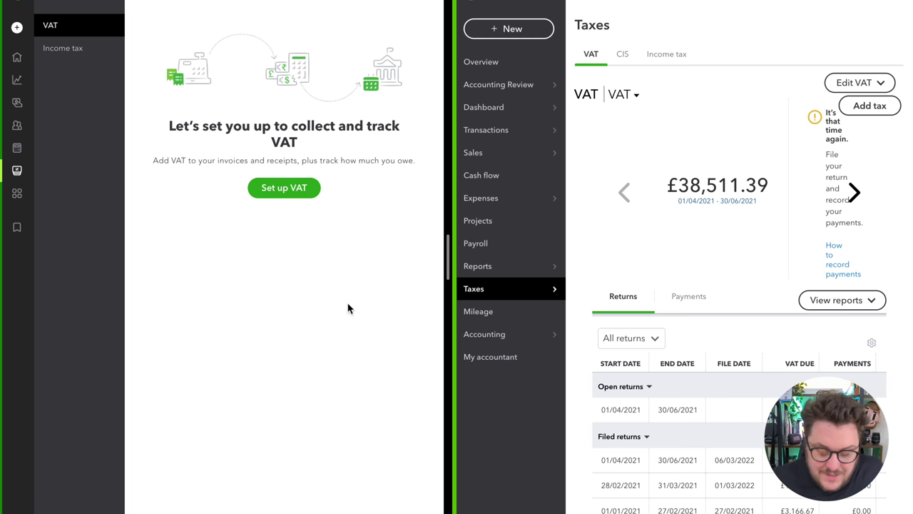
left_click(481, 244)
mouse_move(22, 151)
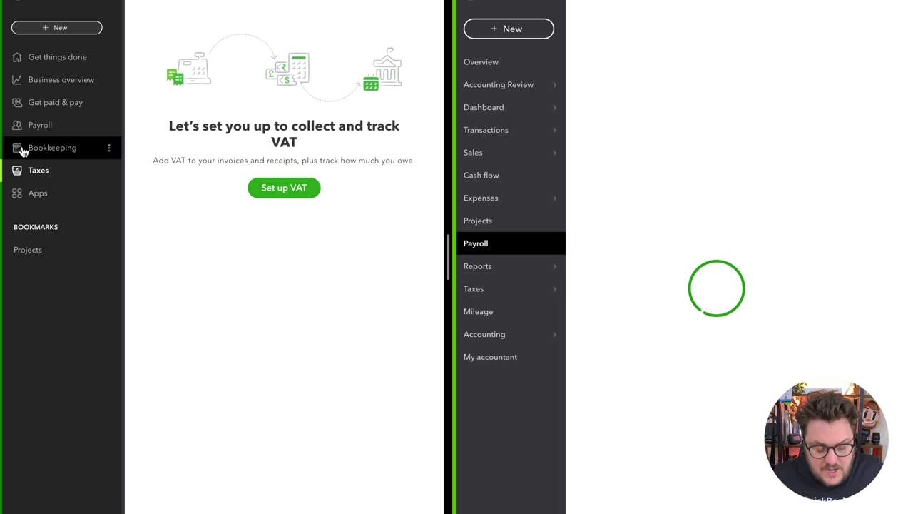
left_click(47, 126)
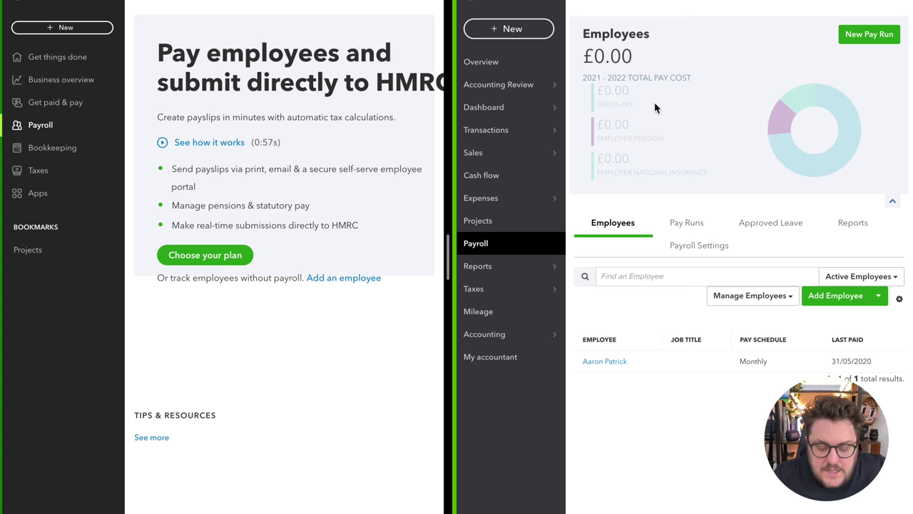
Show Get things done in both companies, left Projects, then Business overview in both
mouse_move(516, 87)
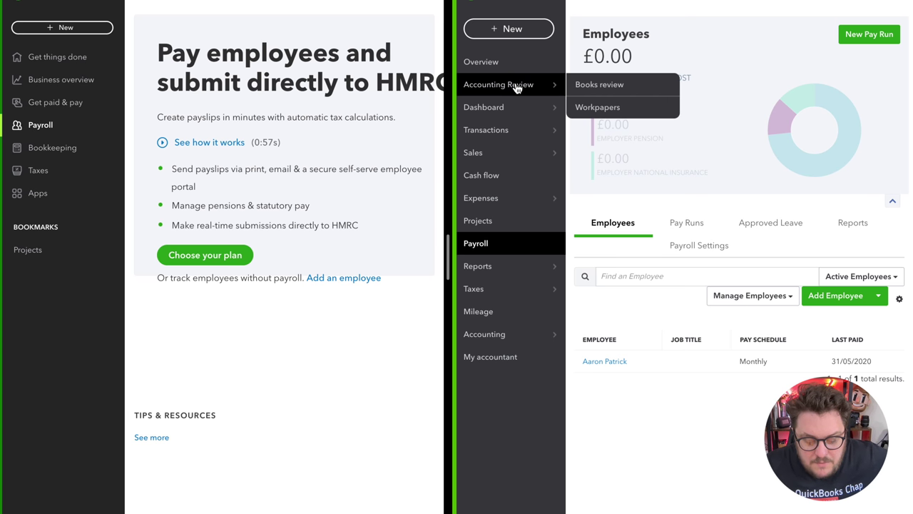
mouse_move(514, 111)
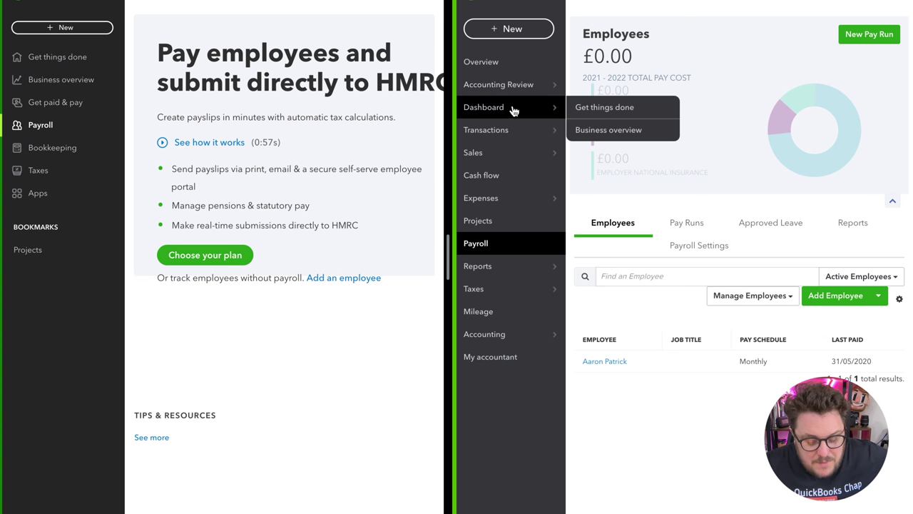
left_click(611, 110)
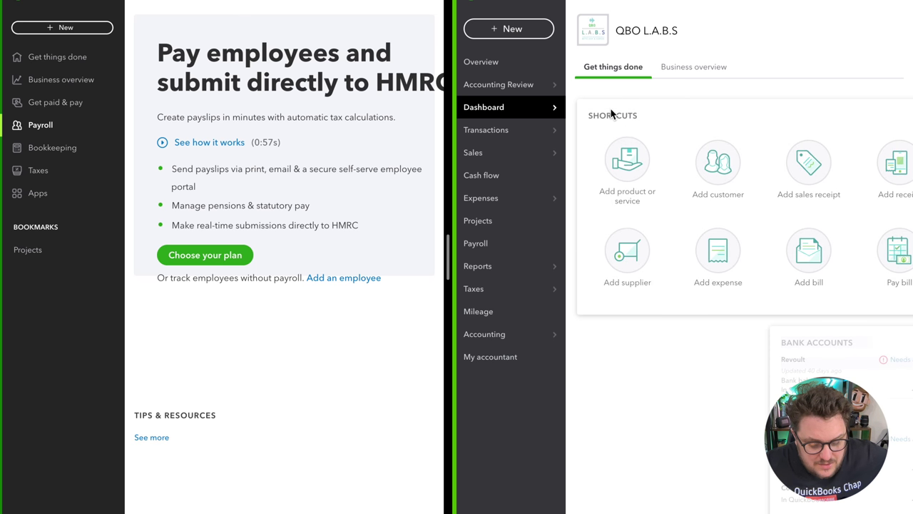
left_click(72, 59)
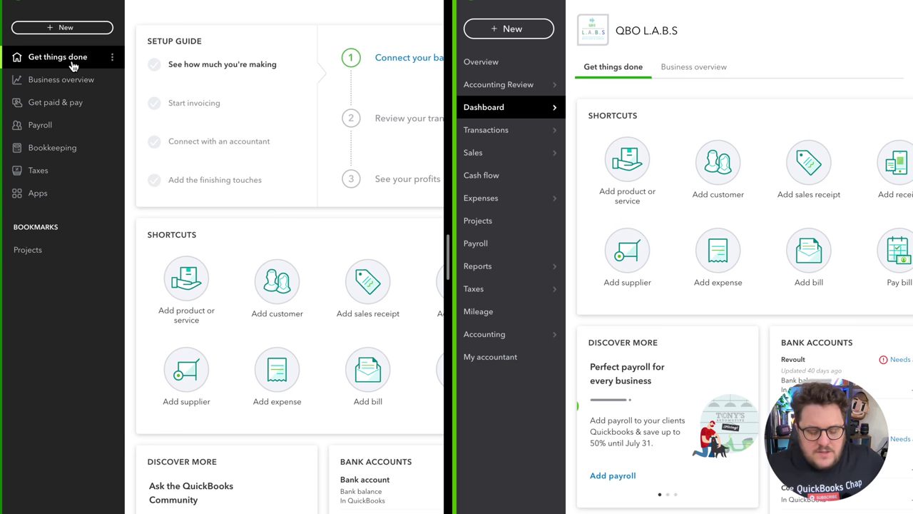
left_click(71, 91)
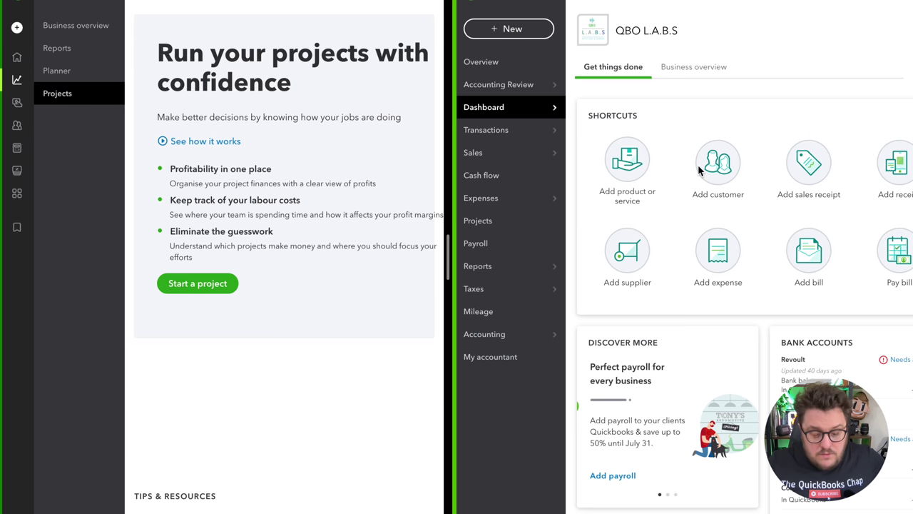
mouse_move(510, 110)
left_click(640, 134)
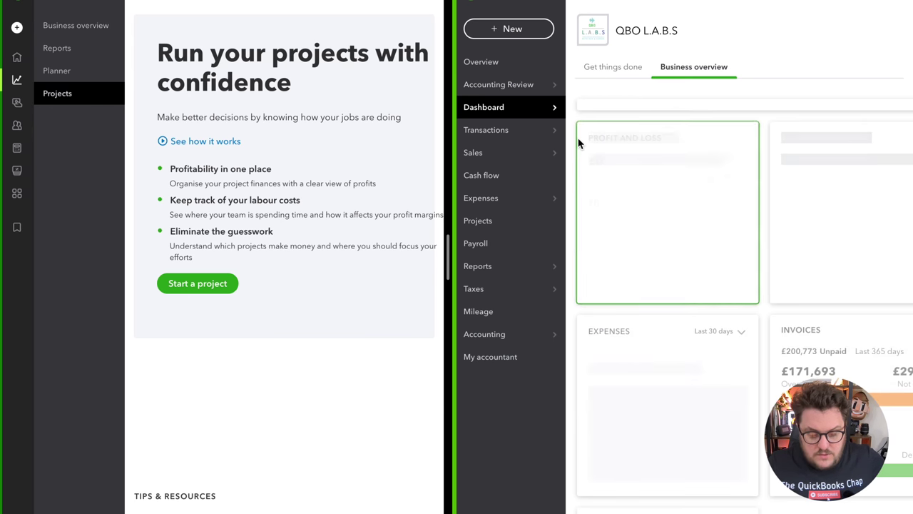
left_click(62, 27)
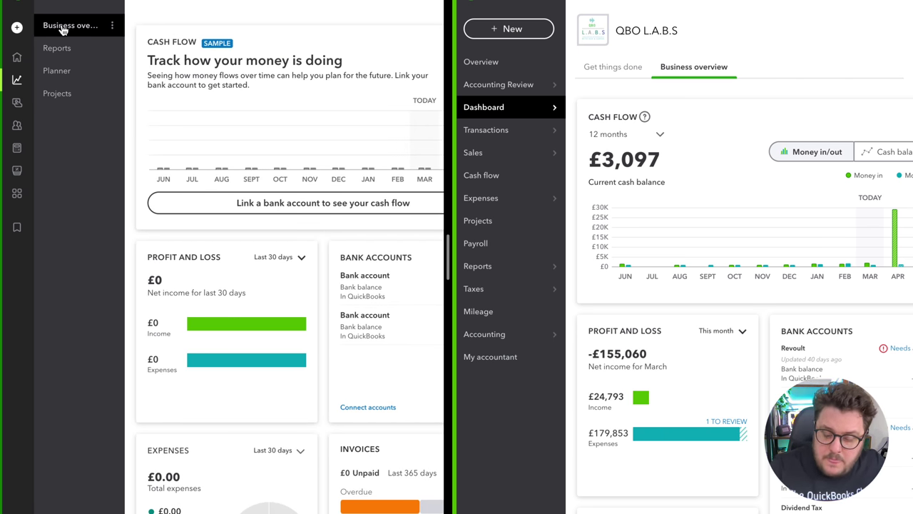
key("ctrl+shift+a")
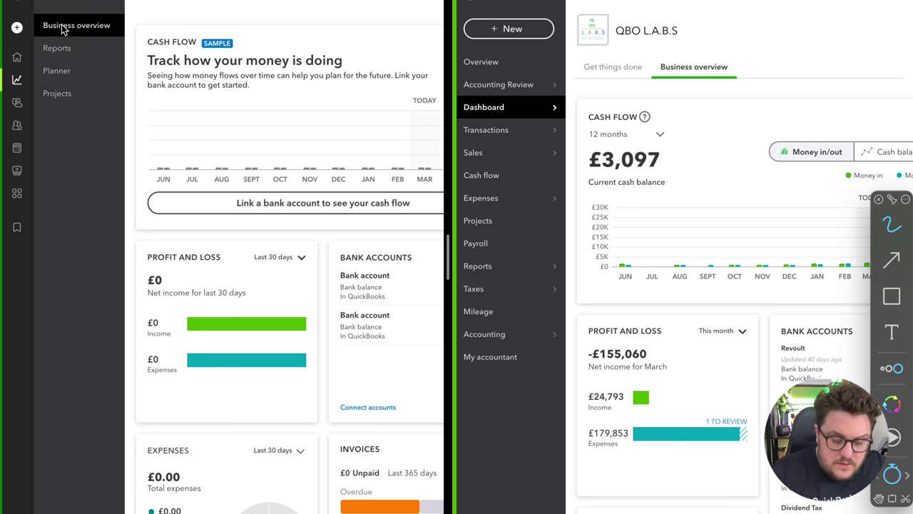
mouse_move(62, 27)
left_mouse_down()
mouse_move(36, 54)
mouse_move(50, 43)
mouse_move(64, 54)
mouse_move(33, 113)
left_mouse_up()
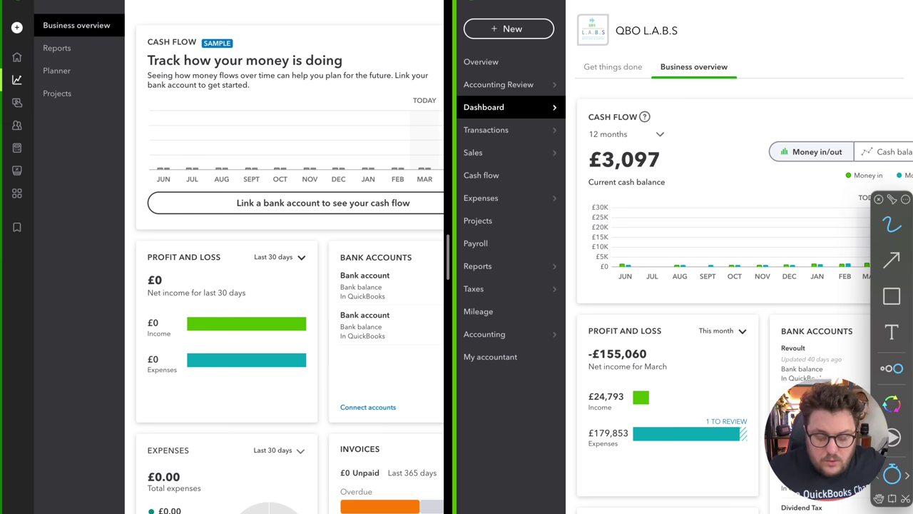
mouse_move(455, 221)
left_mouse_down()
mouse_move(77, 92)
mouse_move(95, 93)
left_mouse_up()
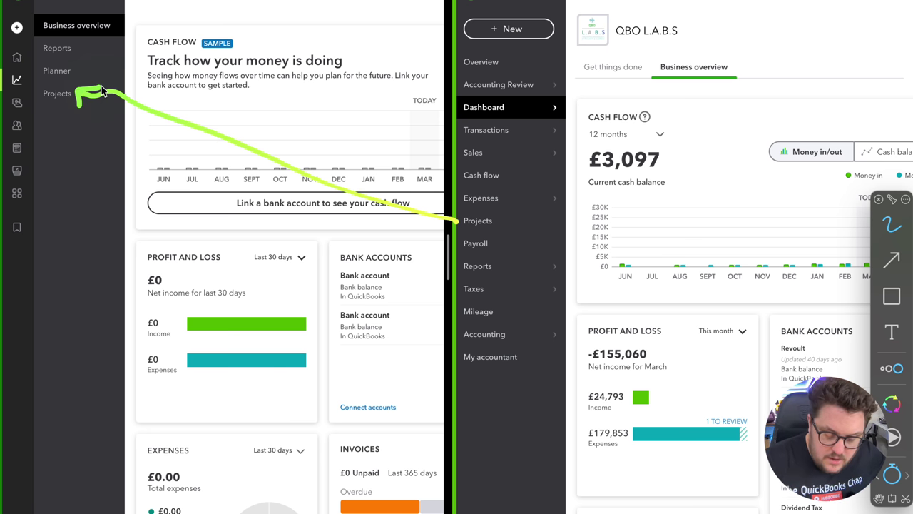
mouse_move(454, 270)
left_mouse_down()
mouse_move(295, 222)
mouse_move(77, 63)
mouse_move(75, 45)
mouse_move(92, 48)
left_mouse_up()
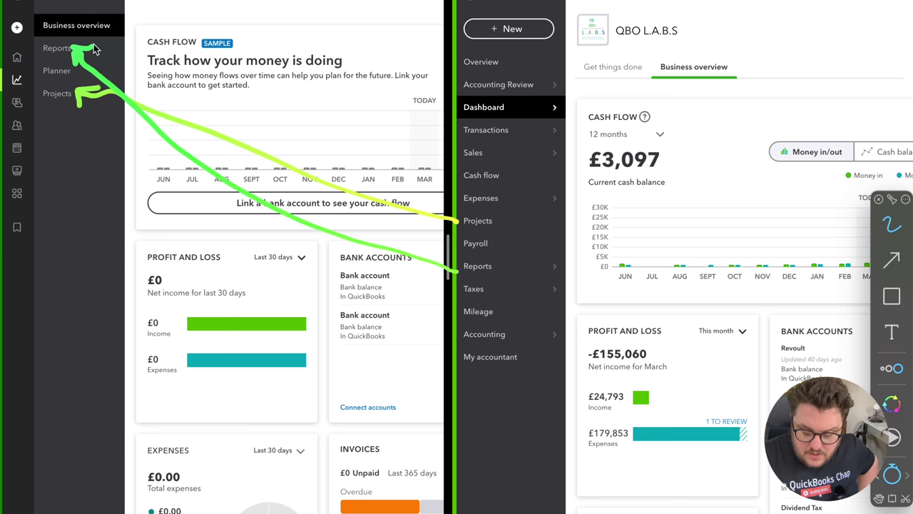
mouse_move(454, 174)
left_mouse_down()
mouse_move(318, 143)
mouse_move(92, 69)
mouse_move(70, 71)
mouse_move(83, 97)
left_mouse_up()
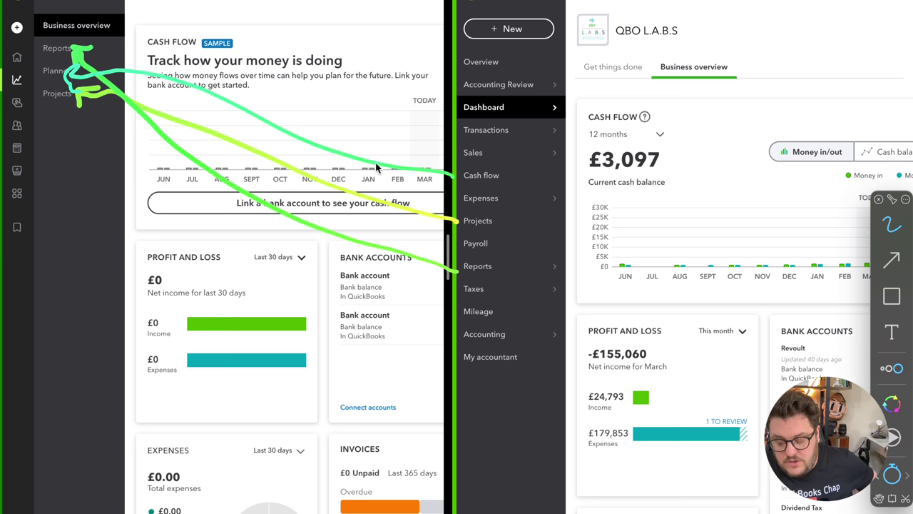
key("ctrl+z")
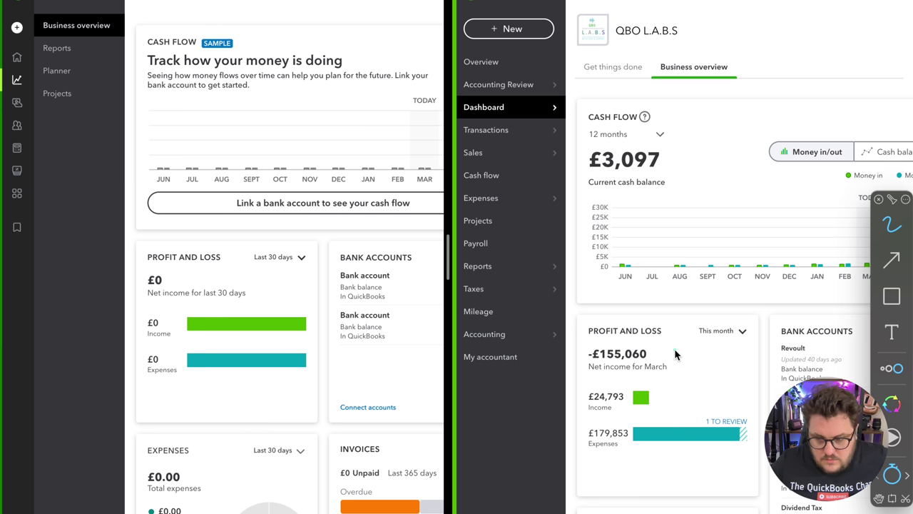
key("Escape")
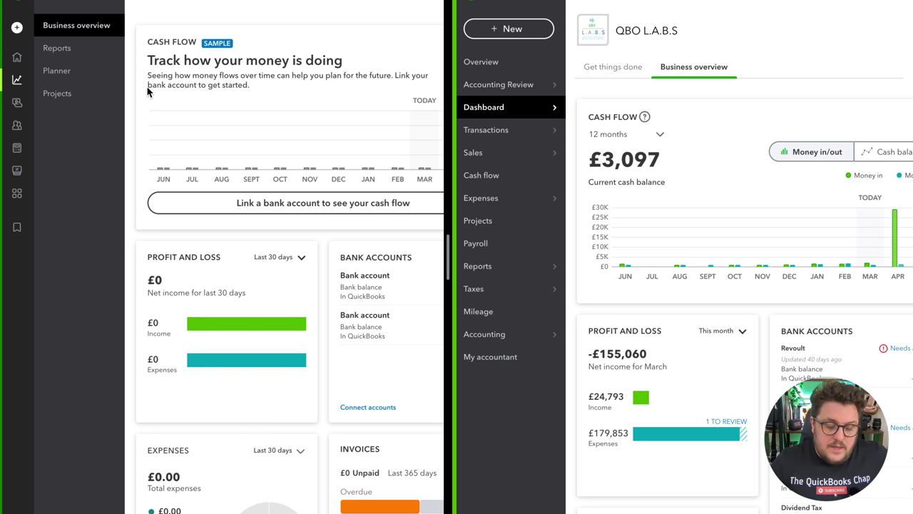
Visit Reports in both companies, then the left's Cash flow planner, Projects and Get paid & pay overview
left_click(69, 53)
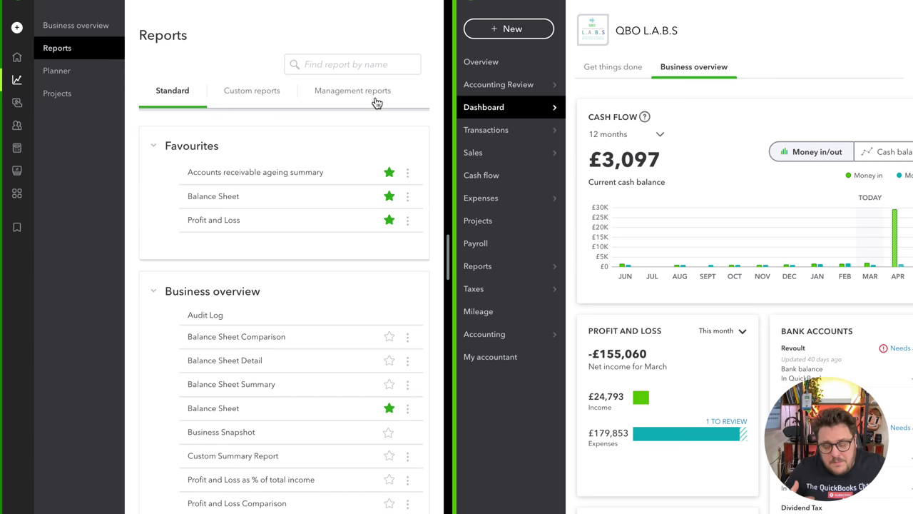
left_click(528, 270)
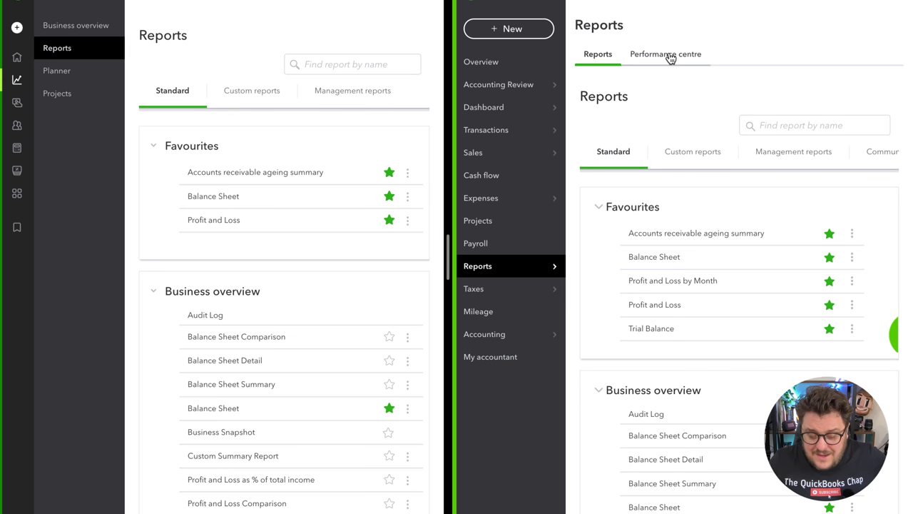
left_click(62, 71)
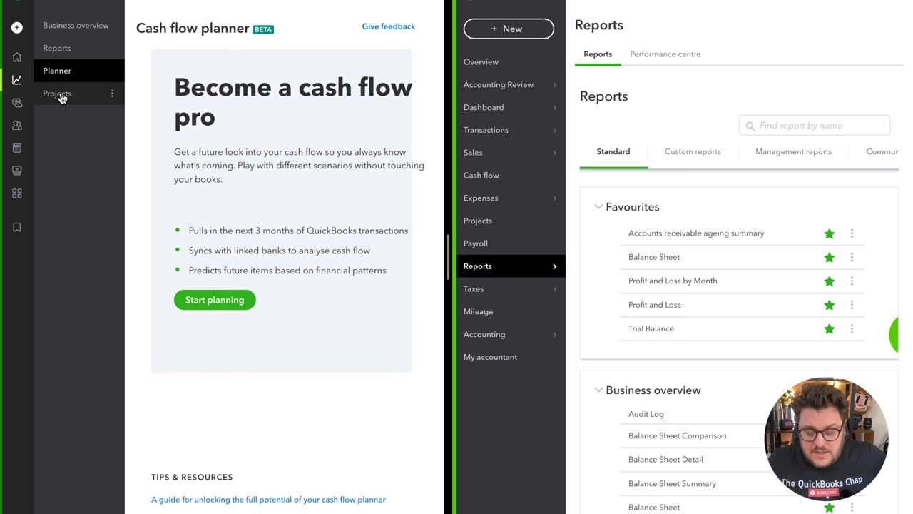
left_click(60, 94)
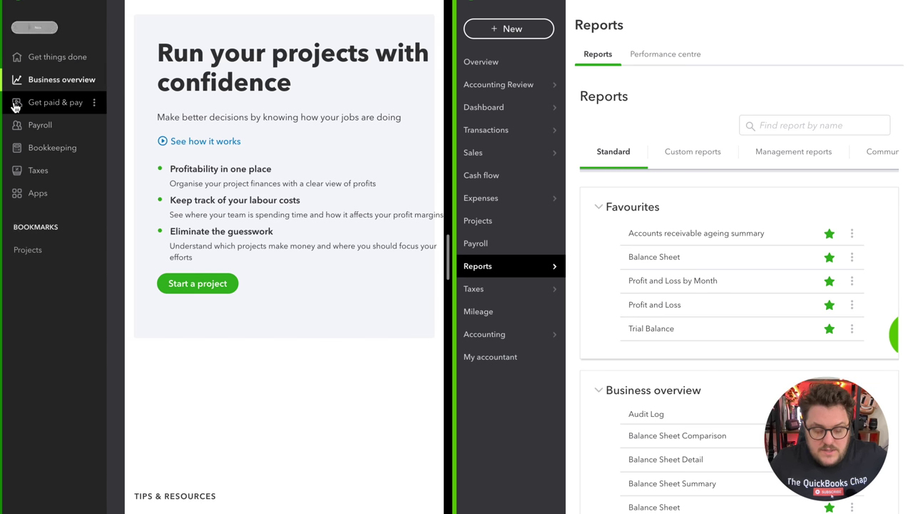
left_click(16, 105)
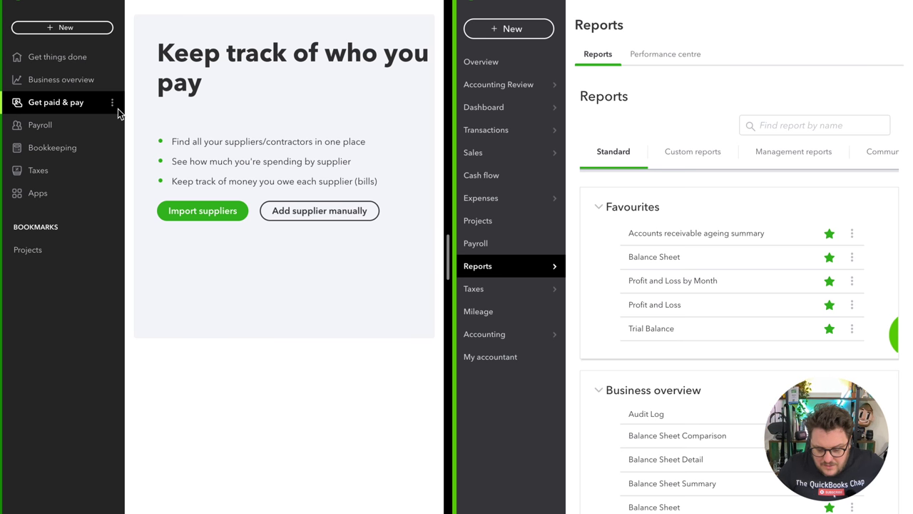
left_click(40, 102)
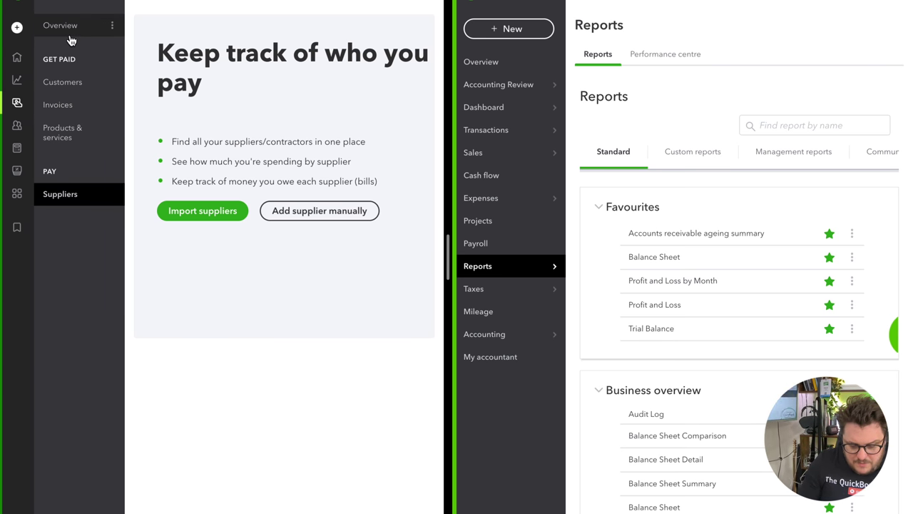
left_click(75, 34)
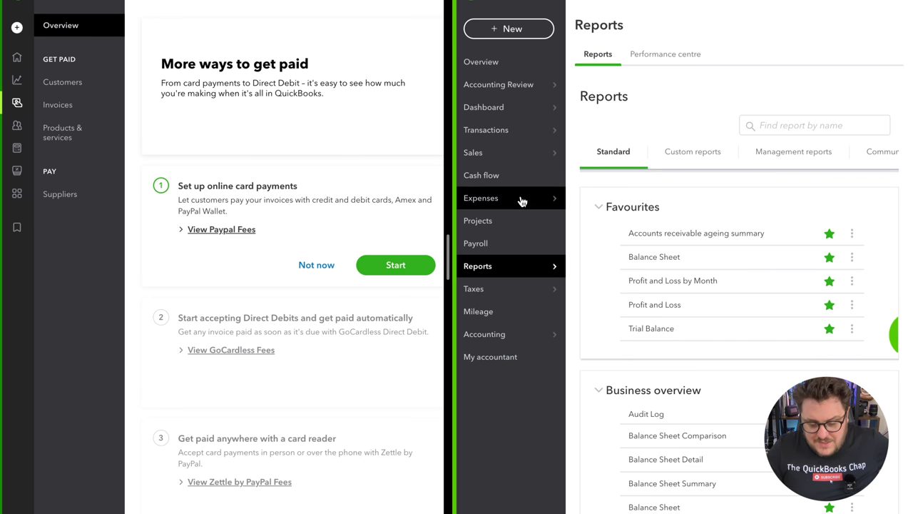
mouse_move(520, 156)
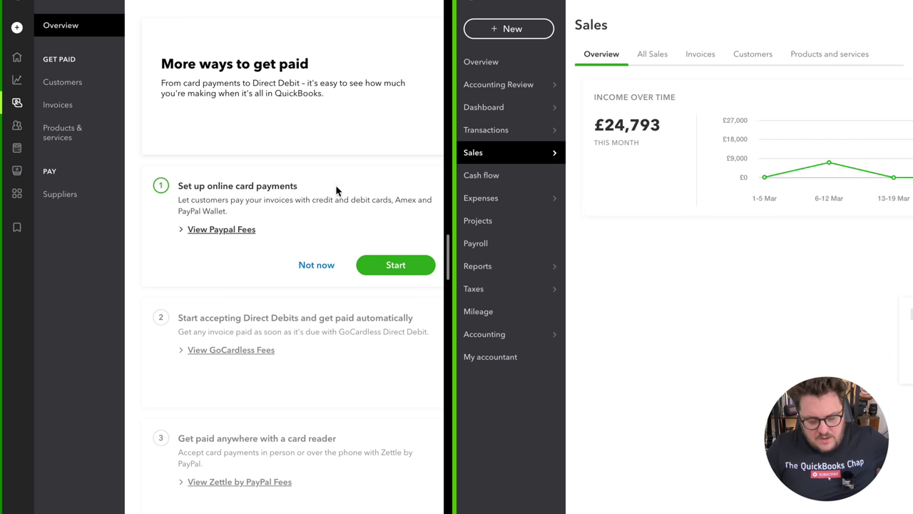
Show left Customers, Invoices, Products & services, Suppliers; right Invoices, Products and services, All Sales
left_click(66, 84)
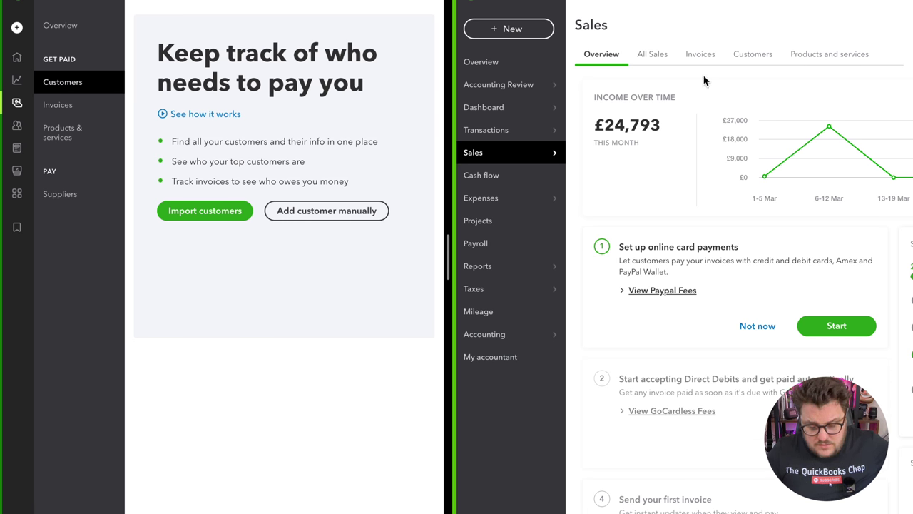
left_click(68, 107)
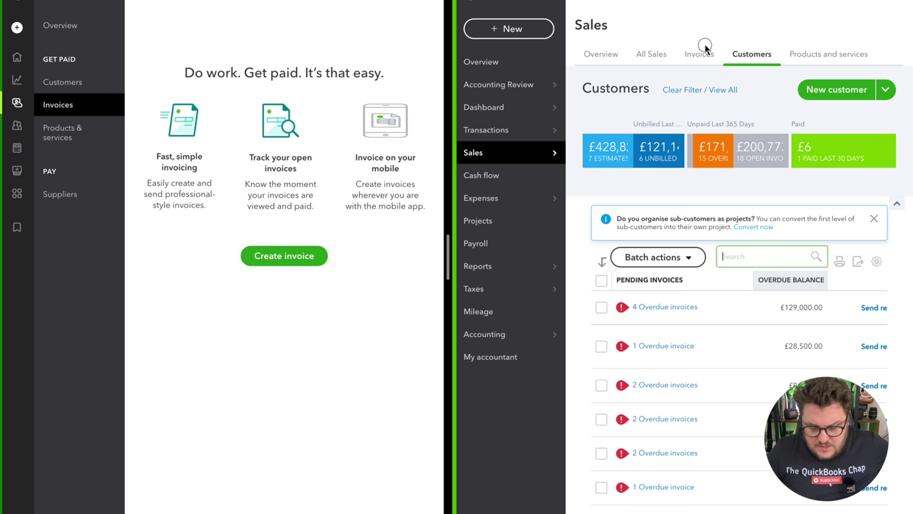
left_click(699, 53)
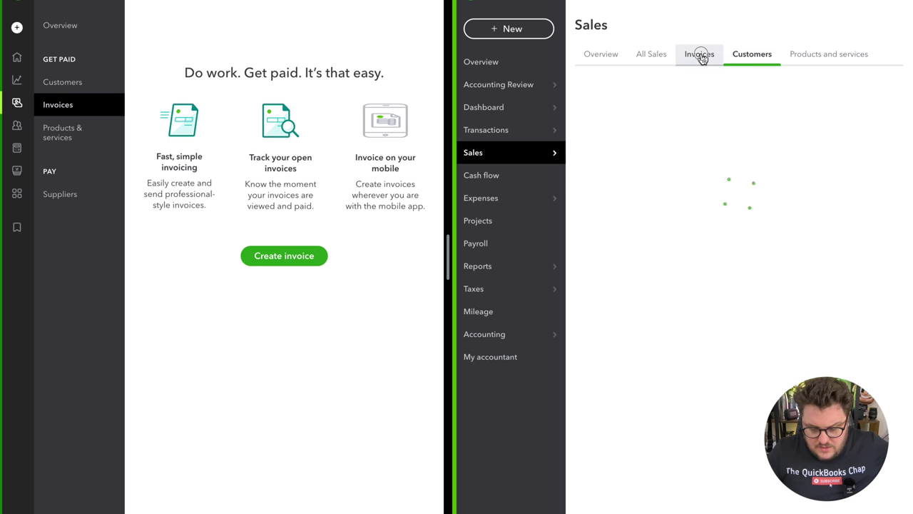
left_click(63, 128)
left_click(845, 54)
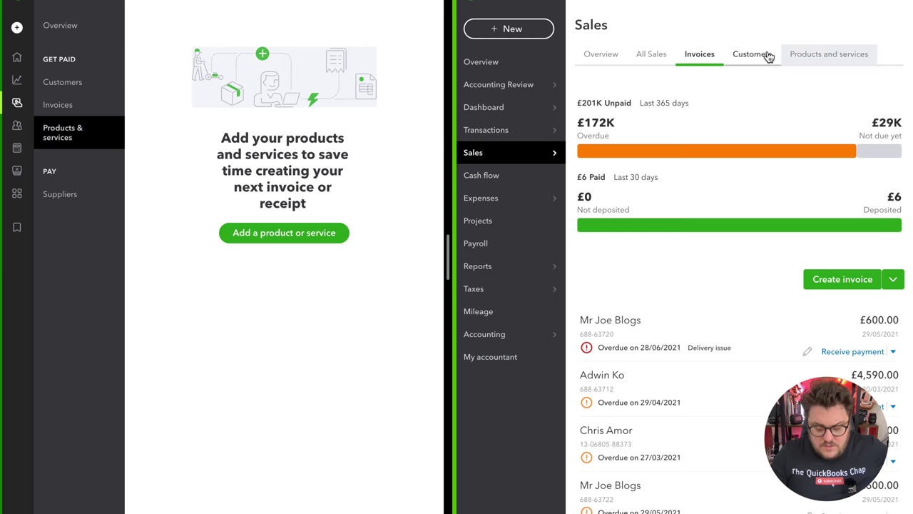
left_click(662, 56)
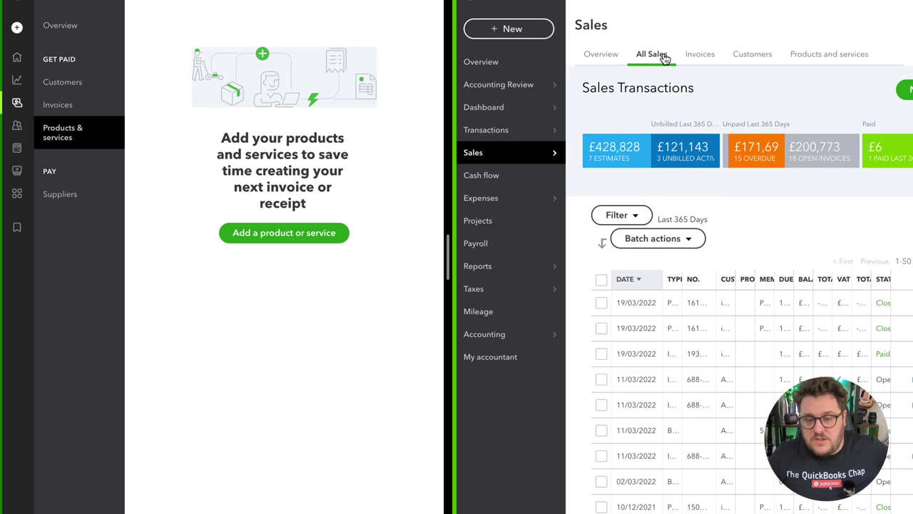
left_click(78, 196)
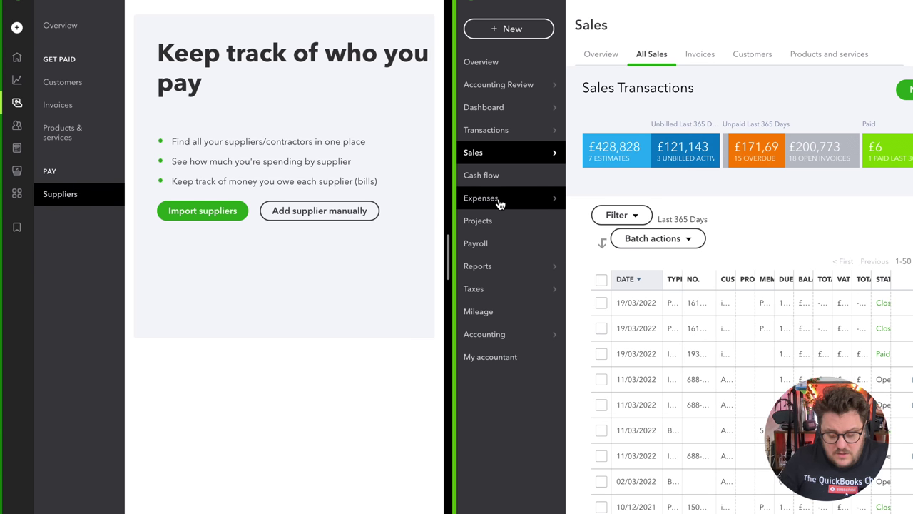
mouse_move(500, 203)
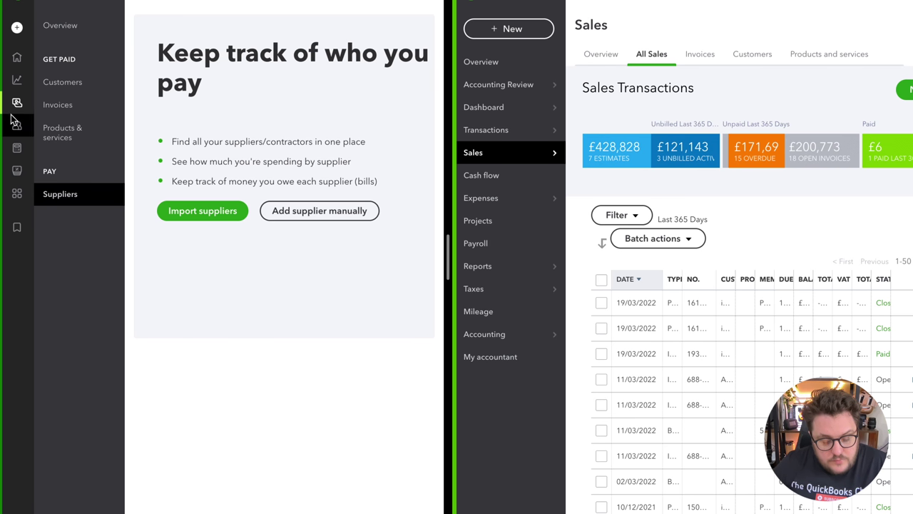
Open Bookkeeping > Workpapers year-end tasks on the left and banking transactions on the right
mouse_move(14, 123)
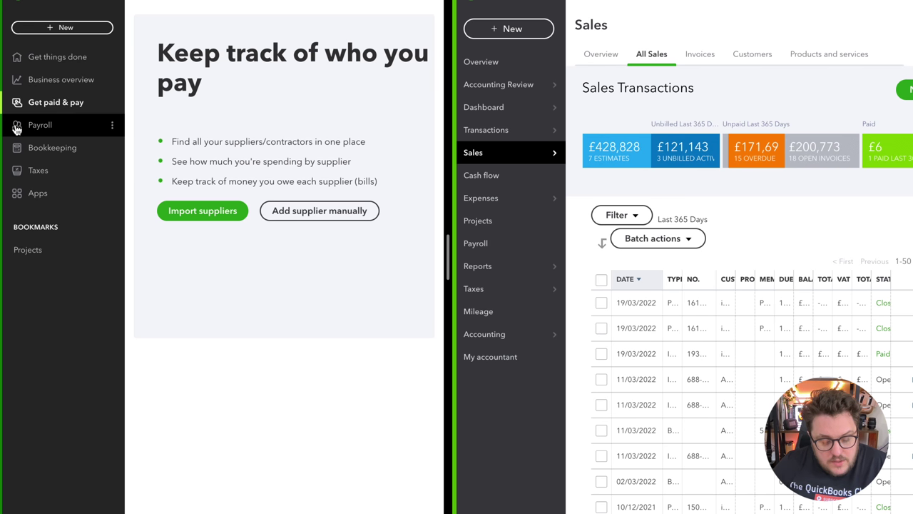
left_click(63, 152)
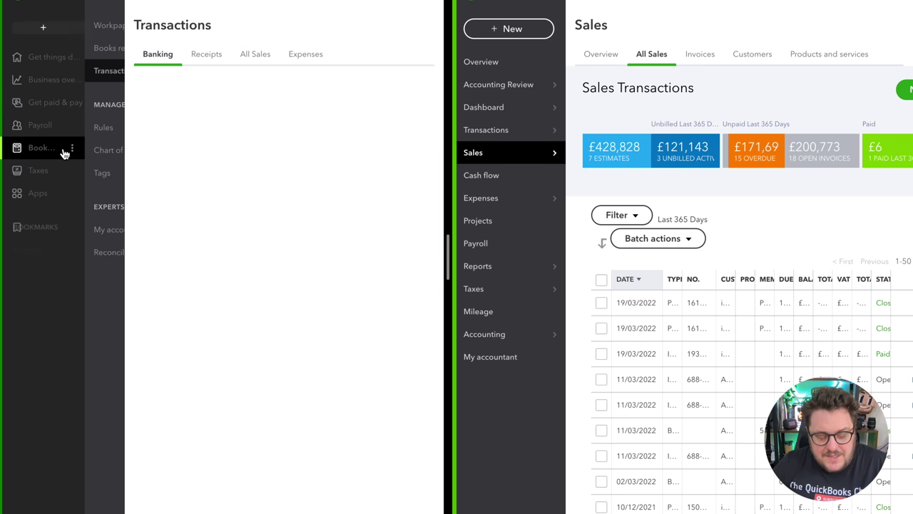
left_click(80, 32)
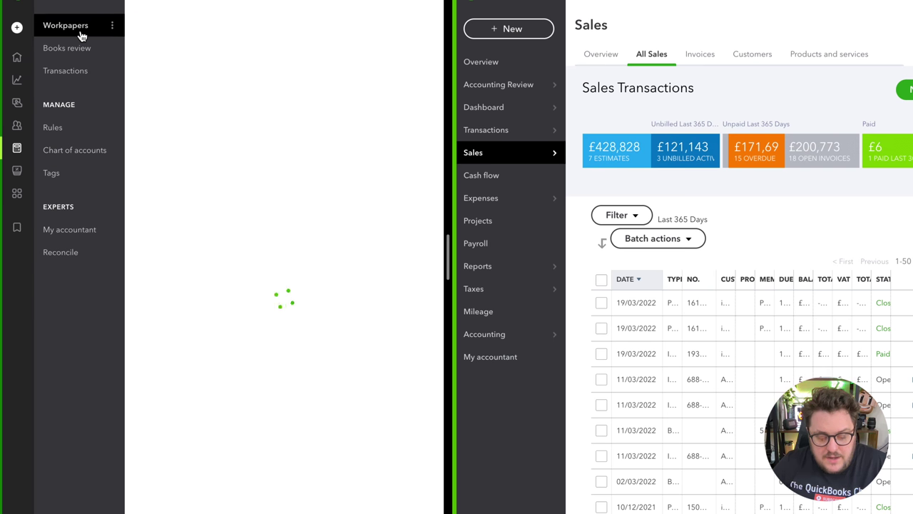
left_click(29, 154)
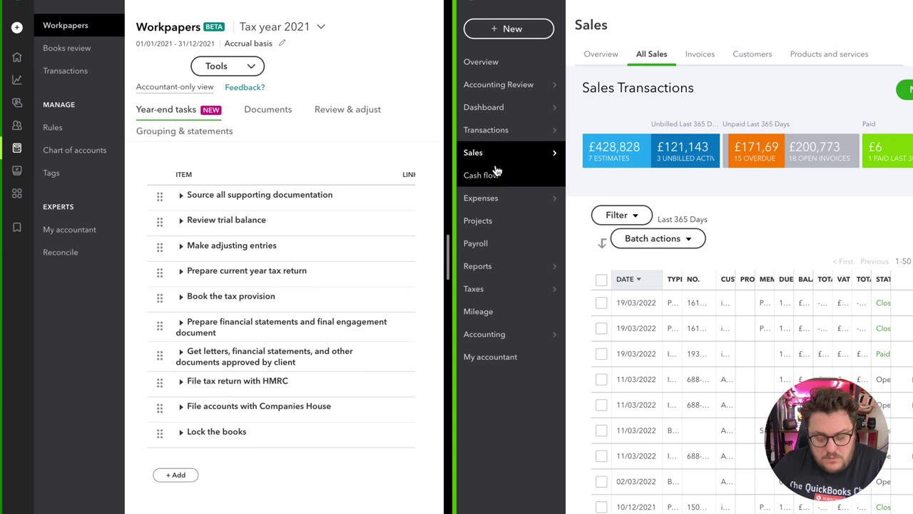
left_click(500, 130)
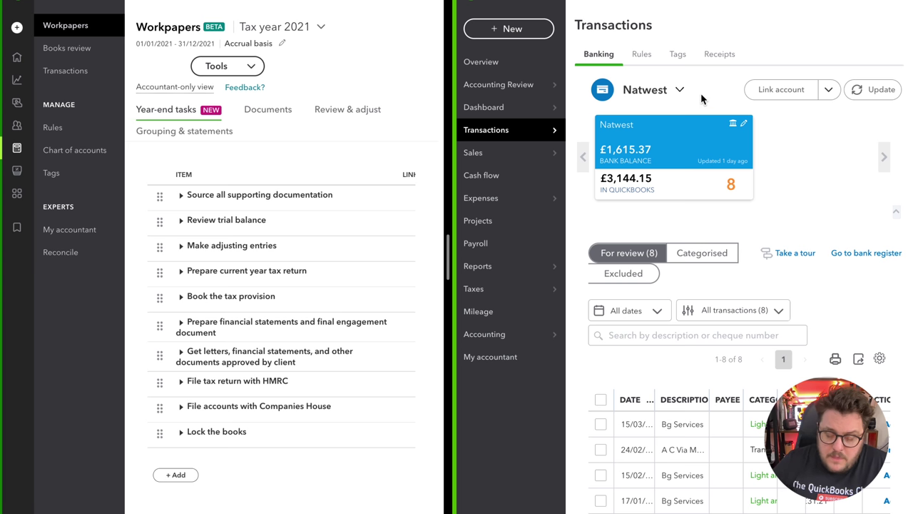
key("ctrl+shift+a")
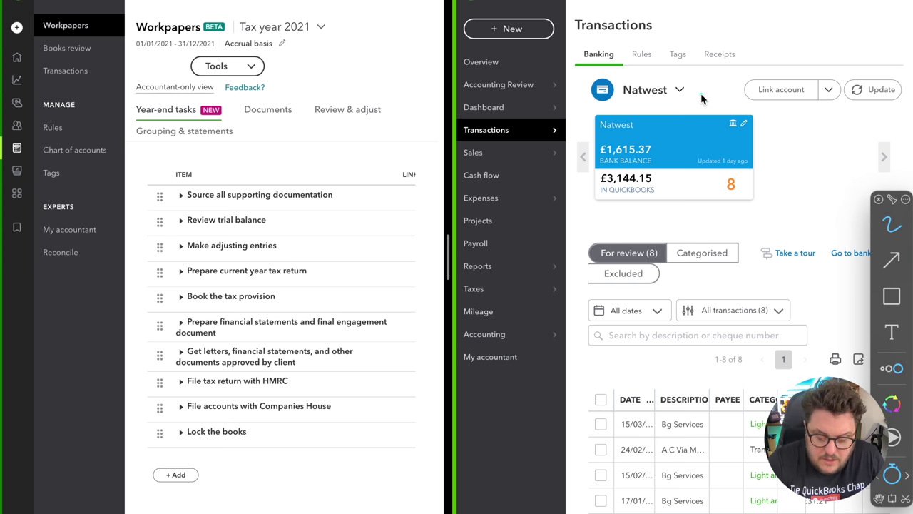
mouse_move(460, 87)
left_mouse_down()
mouse_move(338, 85)
mouse_move(163, 39)
mouse_move(128, 44)
mouse_move(131, 24)
mouse_move(87, 5)
mouse_move(105, 63)
mouse_move(105, 17)
left_mouse_up()
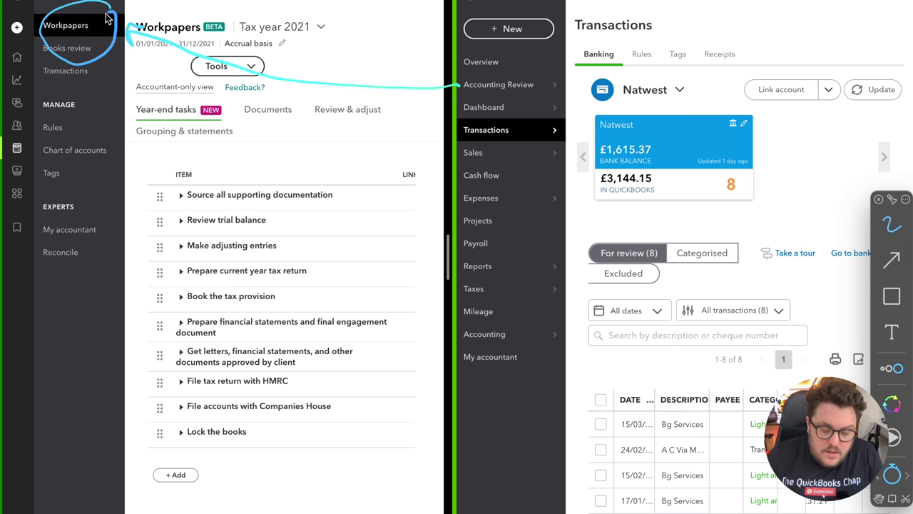
mouse_move(445, 127)
left_mouse_down()
mouse_move(402, 128)
mouse_move(112, 71)
mouse_move(97, 77)
mouse_move(138, 60)
left_mouse_up()
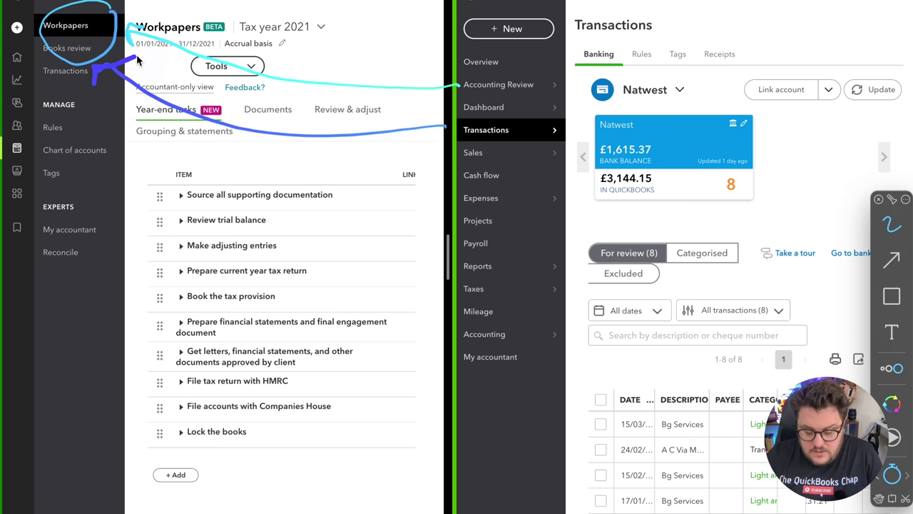
mouse_move(653, 23)
left_mouse_down()
mouse_move(619, 80)
mouse_move(241, 178)
mouse_move(81, 126)
mouse_move(77, 137)
mouse_move(109, 141)
left_mouse_up()
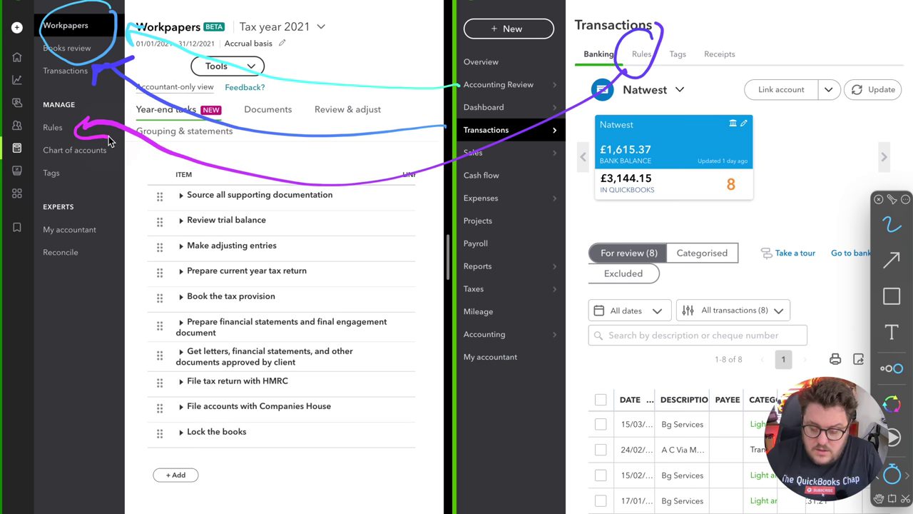
mouse_move(685, 32)
left_mouse_down()
mouse_move(645, 97)
mouse_move(289, 236)
mouse_move(111, 157)
mouse_move(72, 167)
mouse_move(92, 185)
left_mouse_up()
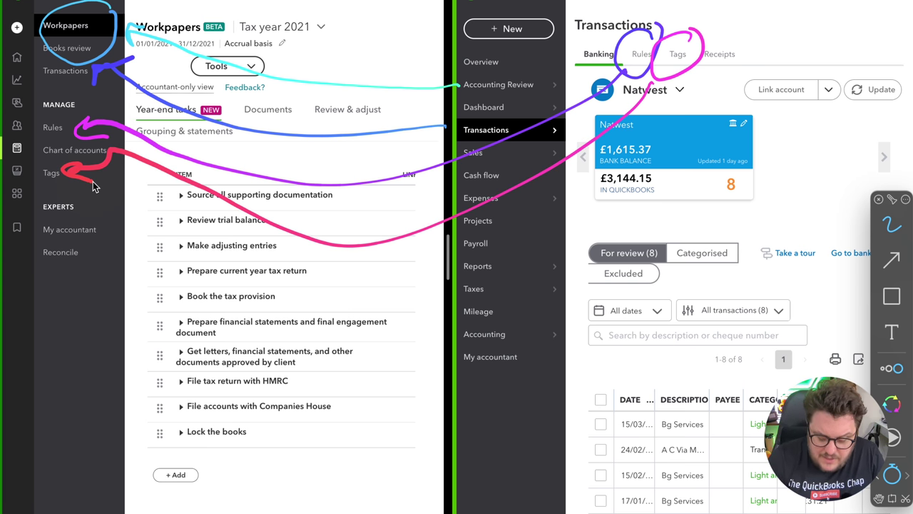
mouse_move(456, 330)
left_mouse_down()
mouse_move(467, 318)
mouse_move(541, 311)
mouse_move(554, 341)
mouse_move(481, 321)
mouse_move(314, 333)
mouse_move(184, 244)
mouse_move(100, 162)
left_mouse_up()
mouse_move(455, 335)
left_mouse_down()
mouse_move(253, 379)
mouse_move(67, 259)
mouse_move(91, 266)
left_mouse_up()
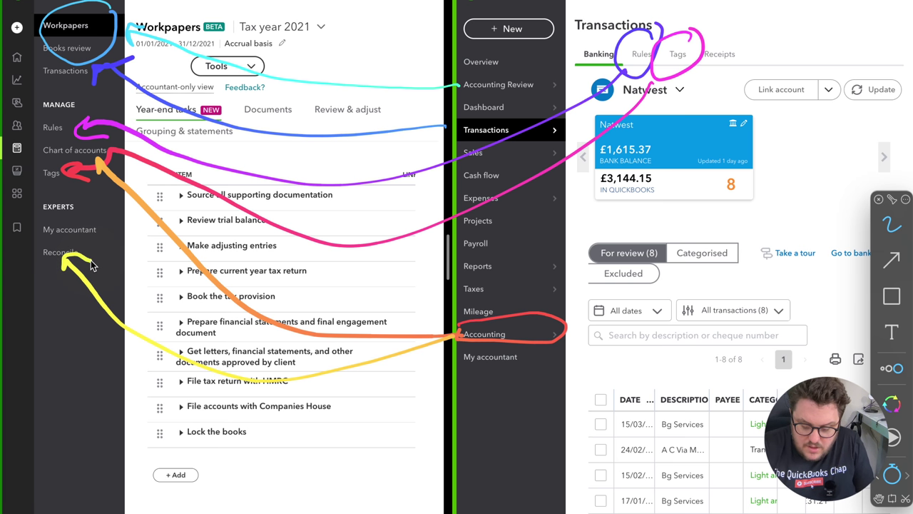
left_click_drag(480, 349, 470, 361)
mouse_move(444, 396)
left_mouse_down()
mouse_move(326, 464)
mouse_move(85, 229)
mouse_move(123, 245)
left_mouse_up()
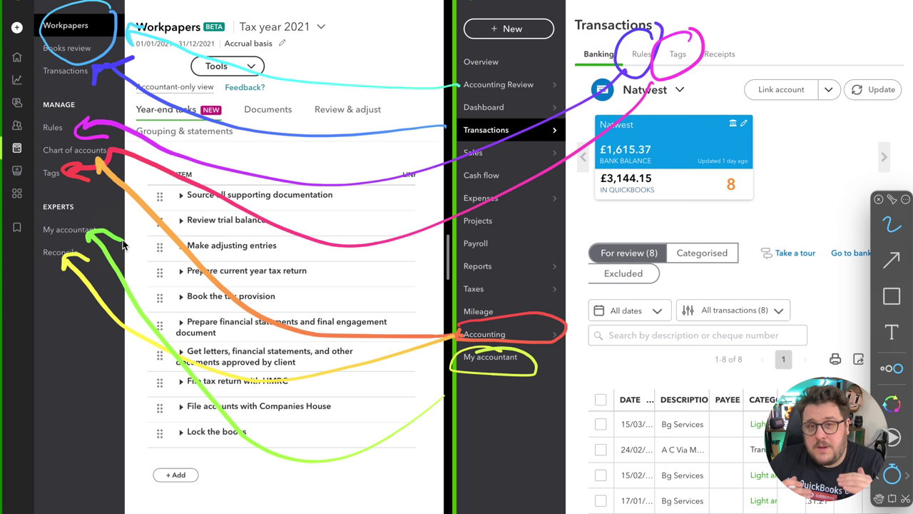
Open the left company's Transactions page and annotate its tabs against classic Sales, Expenses and Banking
key("Escape")
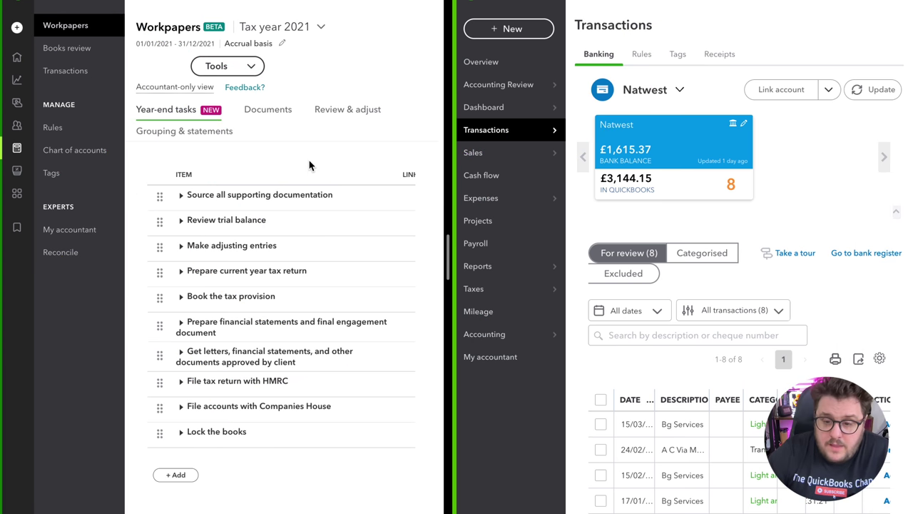
left_click(66, 71)
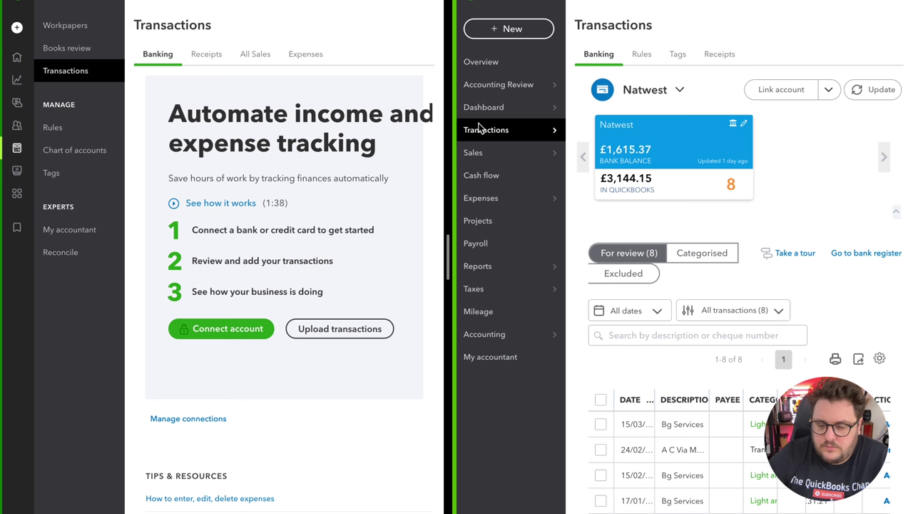
key("super+shift+a")
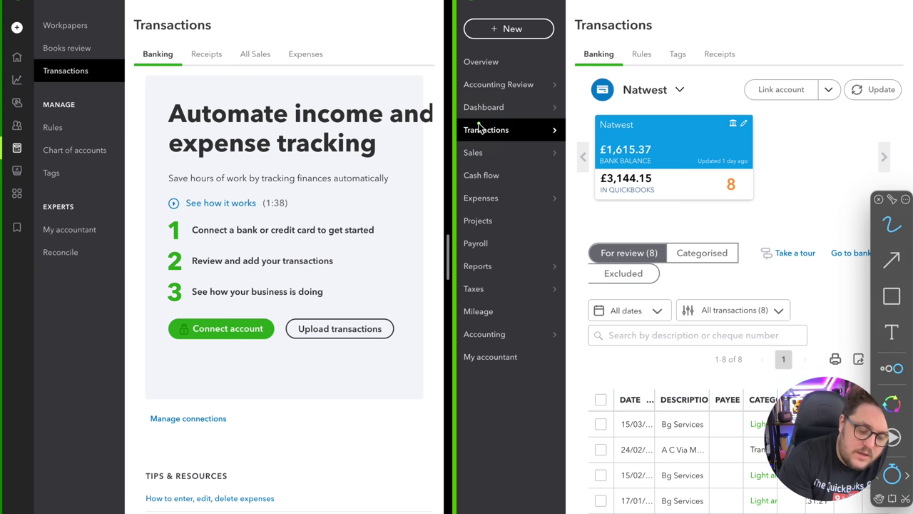
mouse_move(263, 37)
left_mouse_down()
mouse_move(237, 64)
mouse_move(251, 40)
left_mouse_up()
mouse_move(308, 33)
left_mouse_down()
mouse_move(346, 51)
mouse_move(308, 37)
left_mouse_up()
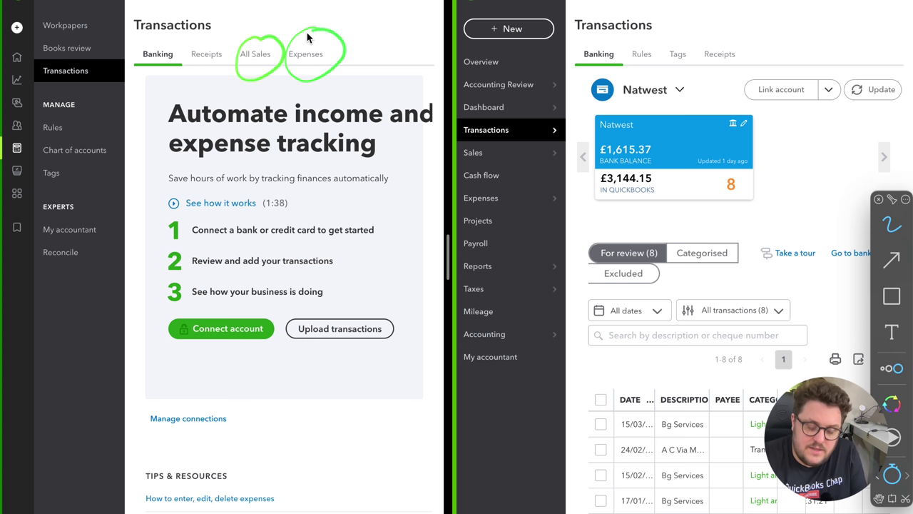
mouse_move(215, 28)
left_mouse_down()
mouse_move(230, 66)
mouse_move(218, 29)
mouse_move(664, 28)
mouse_move(696, 47)
mouse_move(745, 32)
mouse_move(722, 39)
left_mouse_up()
mouse_move(615, 34)
left_mouse_down()
mouse_move(612, 51)
mouse_move(636, 32)
mouse_move(560, 16)
mouse_move(184, 22)
mouse_move(165, 44)
mouse_move(145, 41)
left_mouse_up()
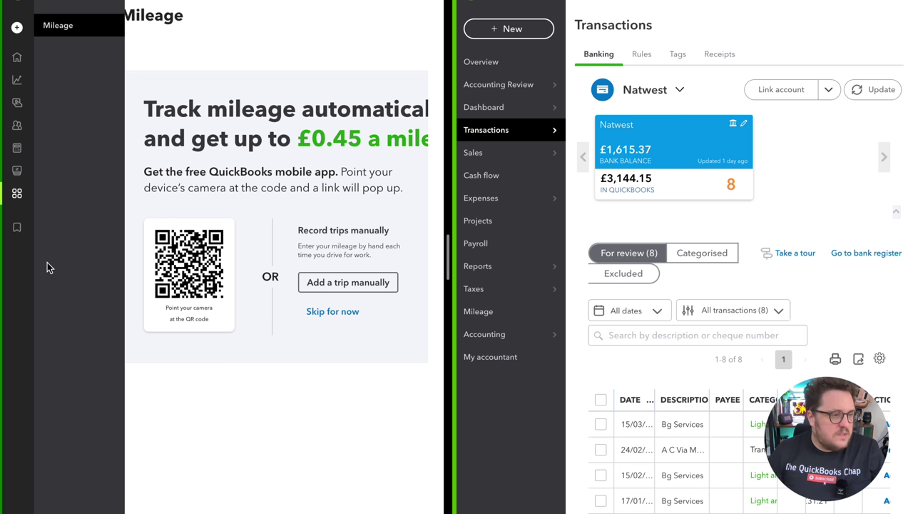
Expand the left company's icon rail to reveal its Bookmarks
mouse_move(8, 230)
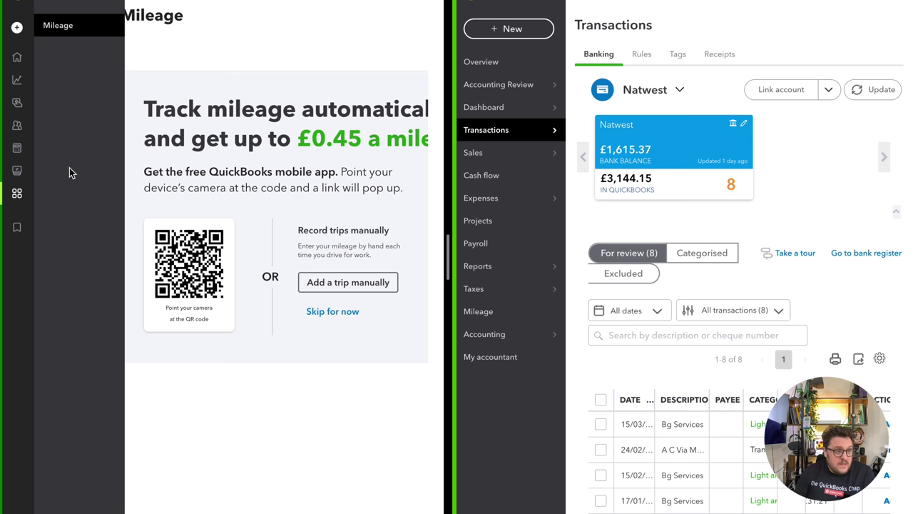
Open the bookmarked Projects page in the left company
left_click(32, 250)
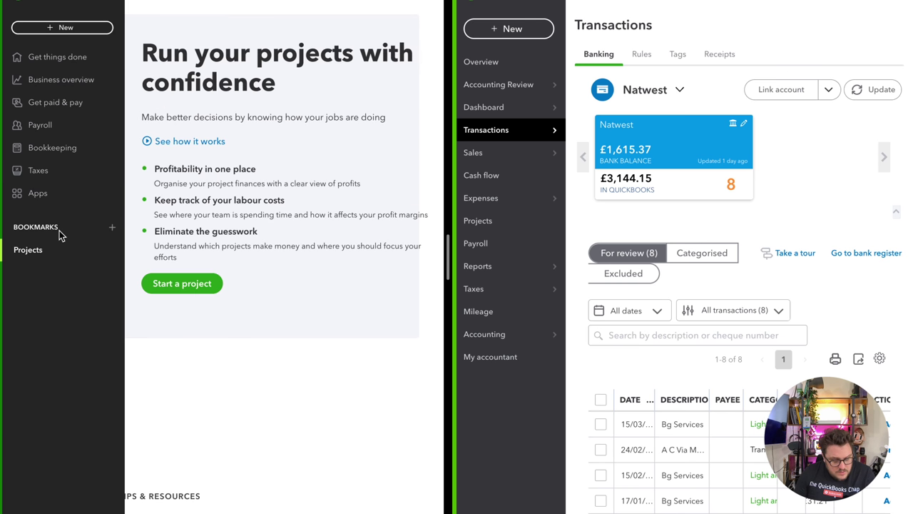